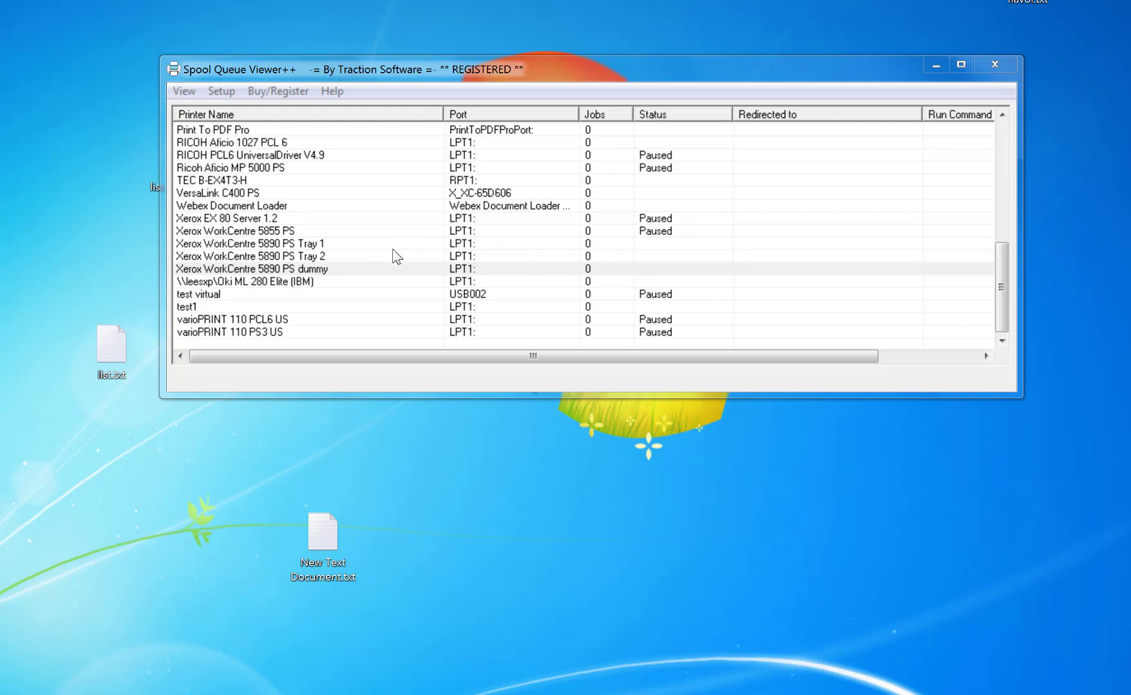
- Step through the Xerox printer entries and settle on the WorkCentre 5890 PS dummy printer
key(alt+Tab)
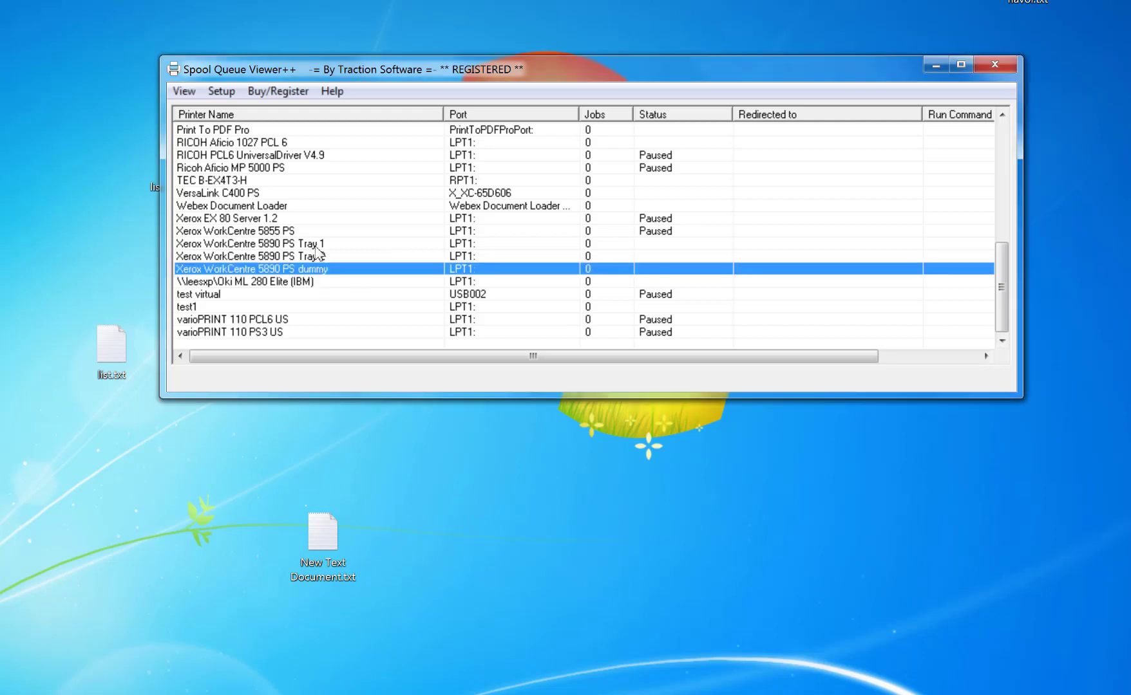
key(Up)
key(Up)
key(Down)
key(Down)
key(Up)
key(Up)
key(Down)
key(Down)
key(Up)
key(Up)
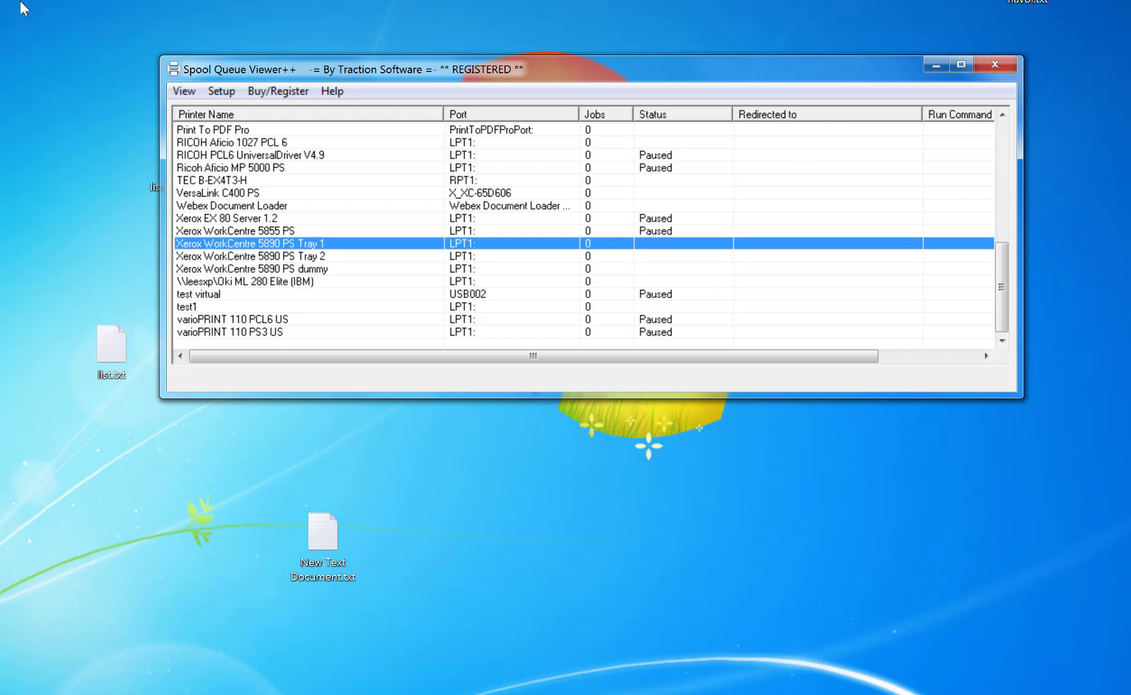
key(Down)
key(Down)
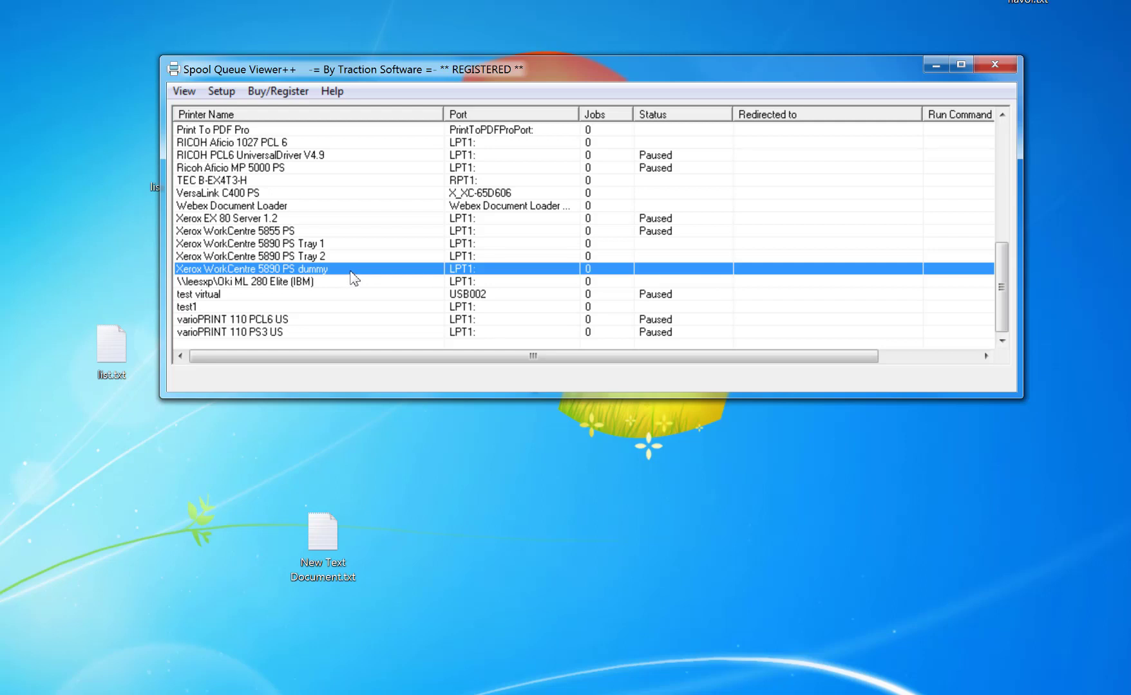
- Redirect all of the dummy printer's prints to both the Tray 1 and Tray 2 printers
right_click(622, 276)
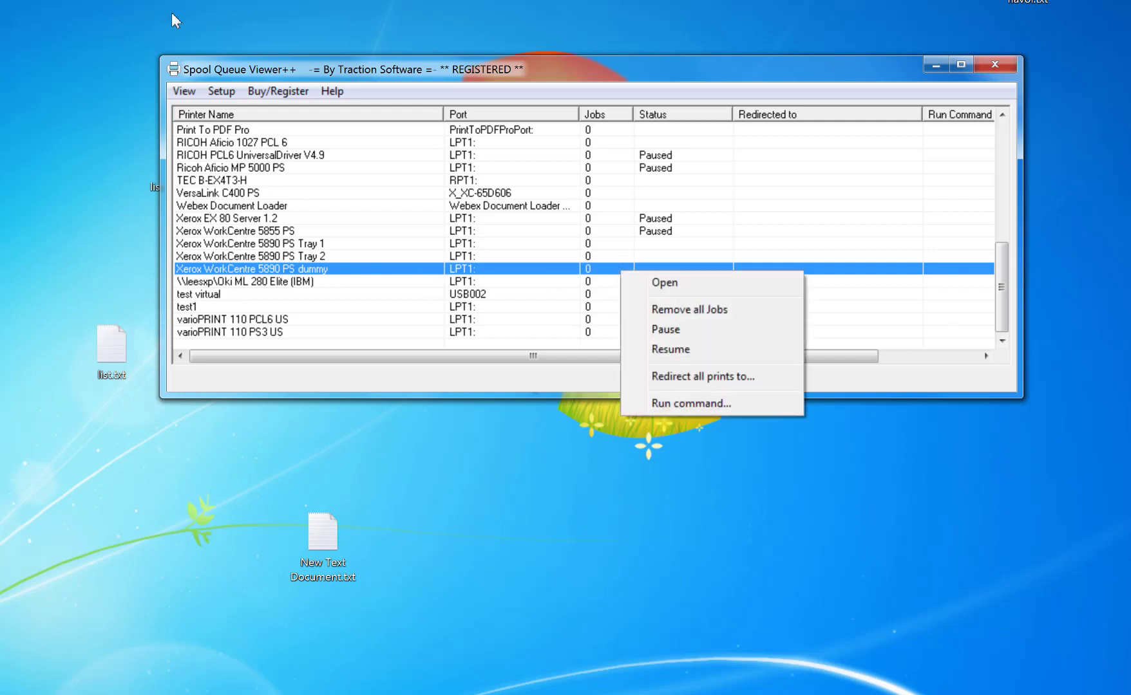
click(714, 380)
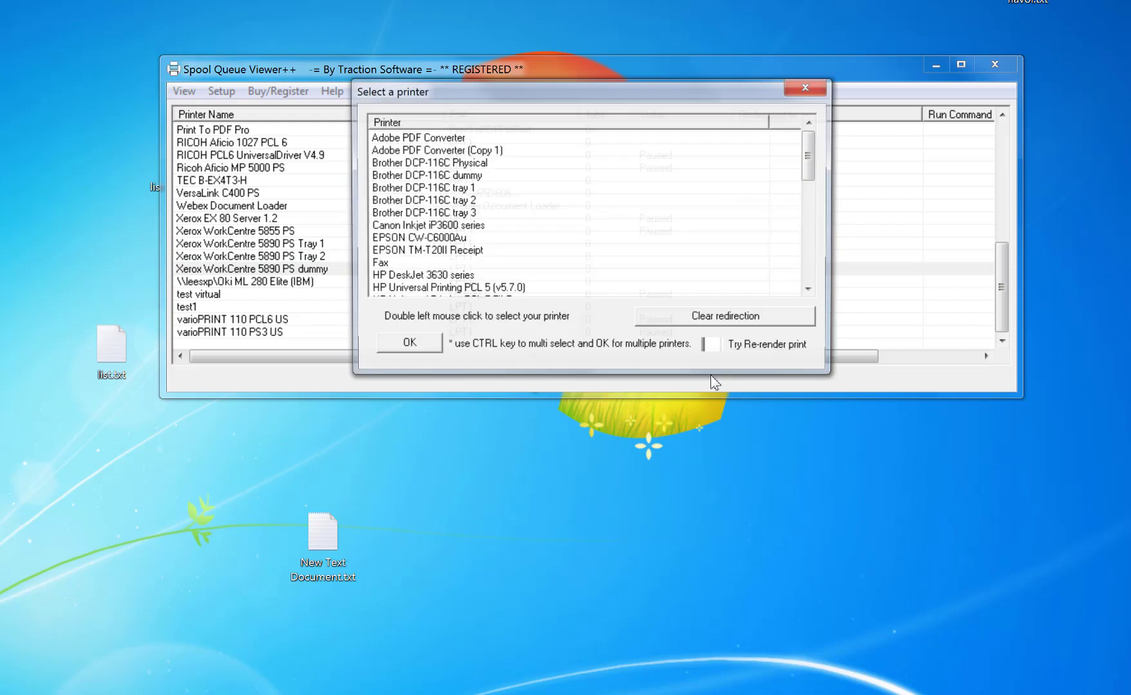
drag(812, 157, 791, 251)
click(513, 227)
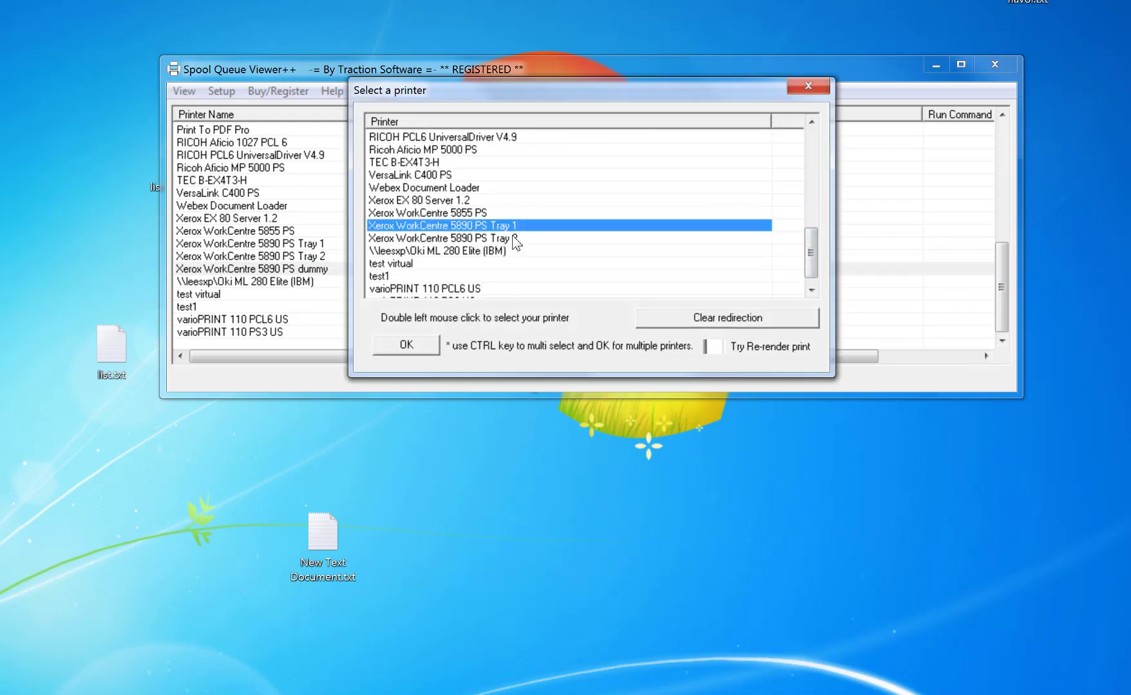
ctrl+click(602, 238)
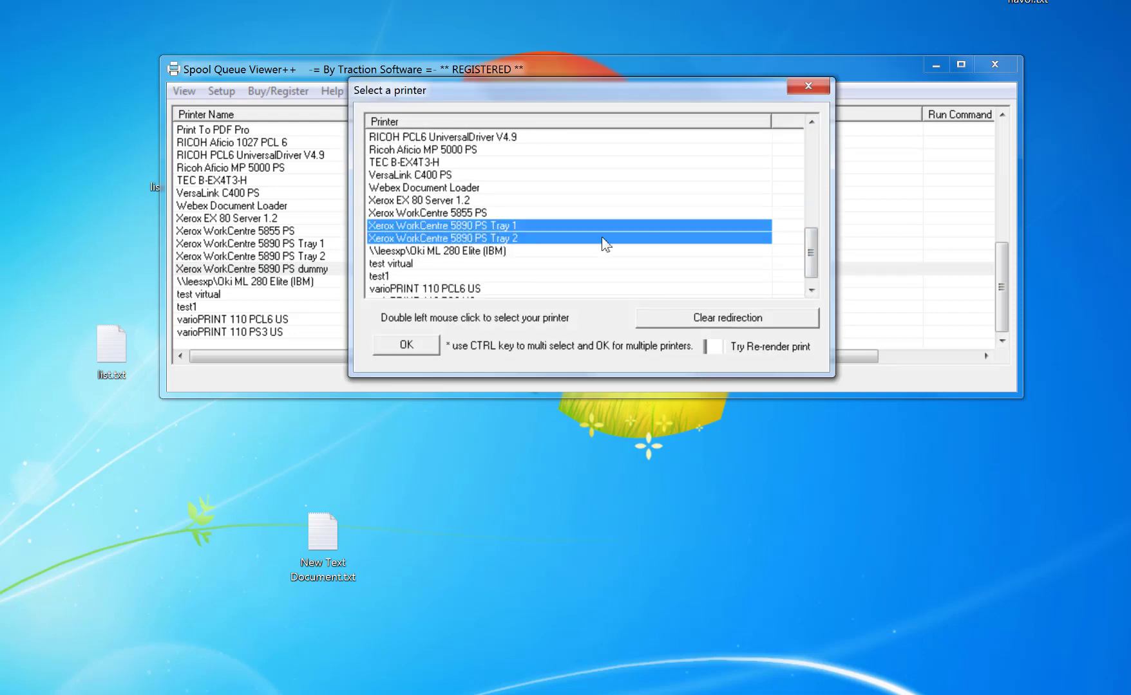
click(423, 347)
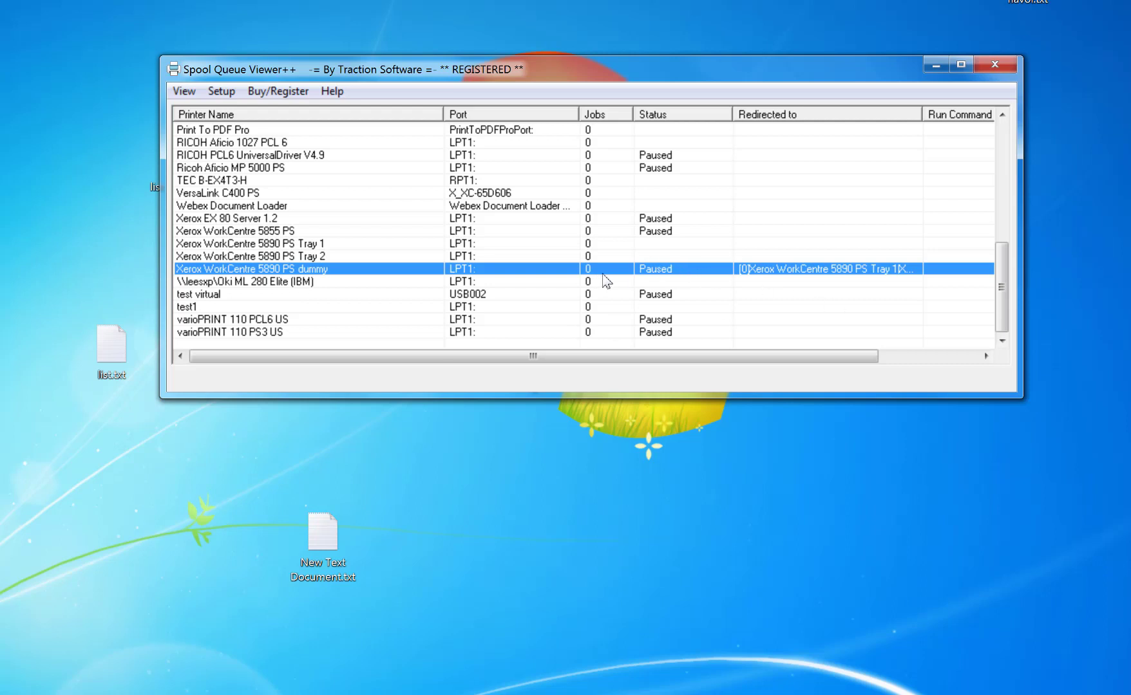
click(333, 245)
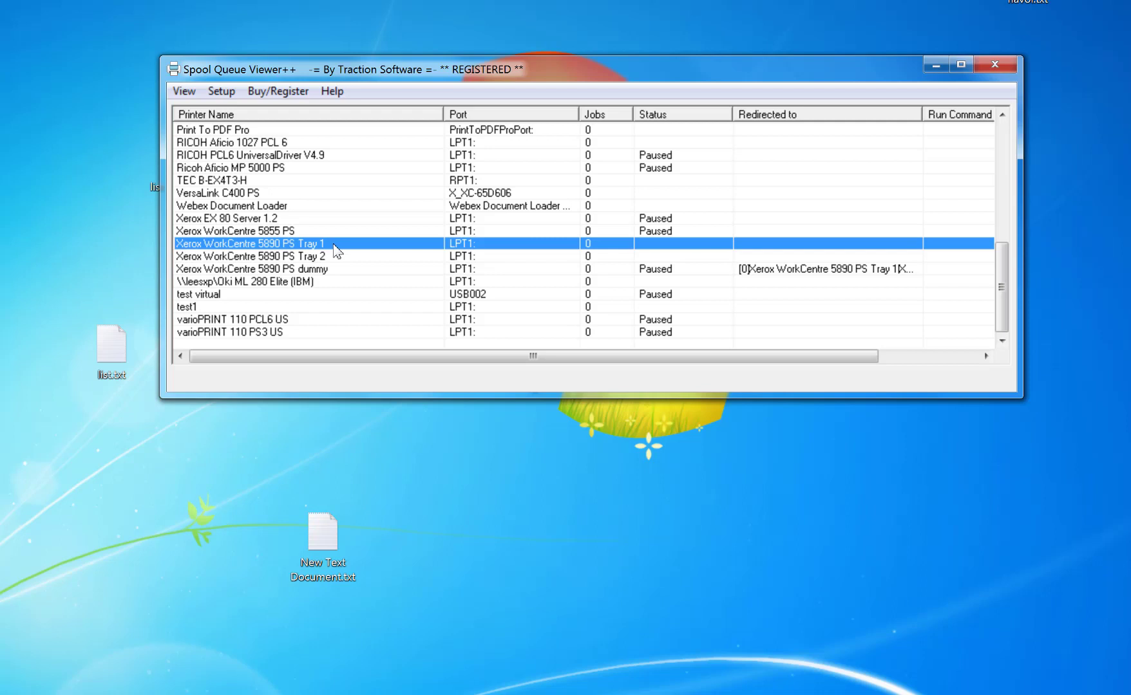
double_click(334, 248)
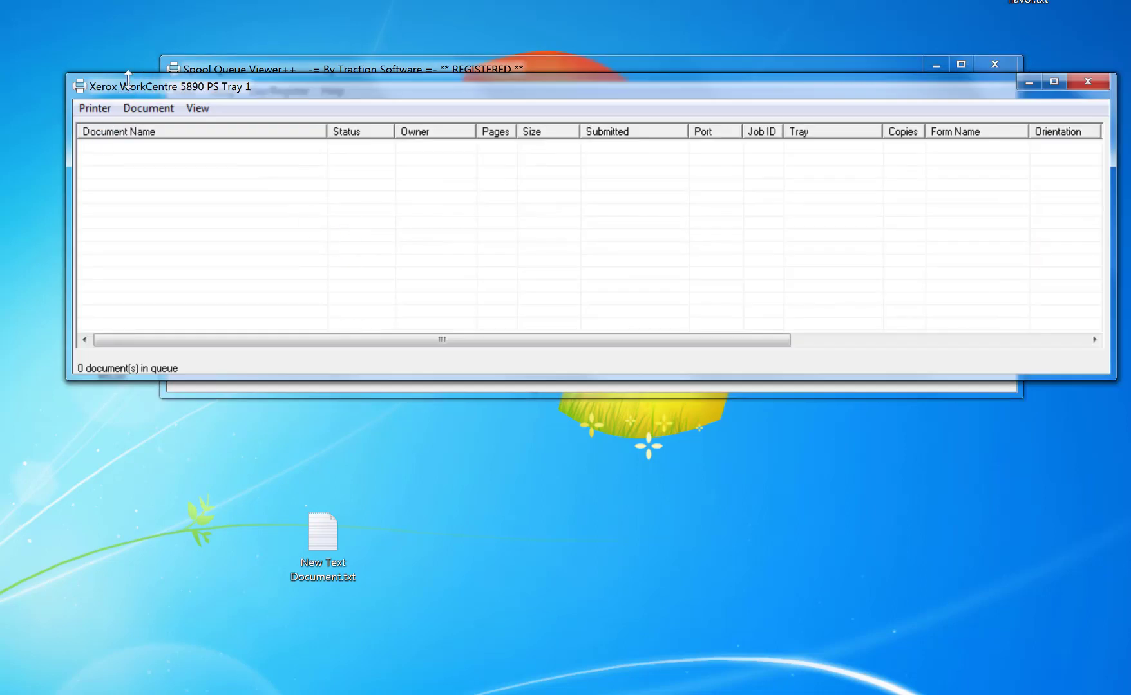
click(95, 108)
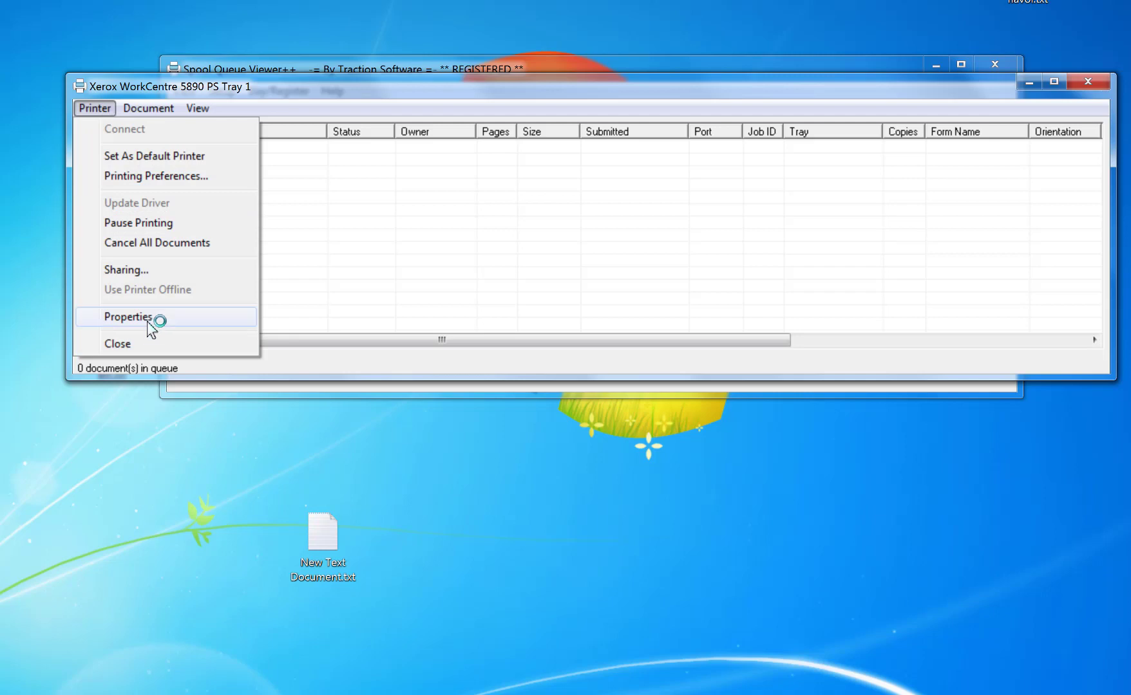
click(149, 318)
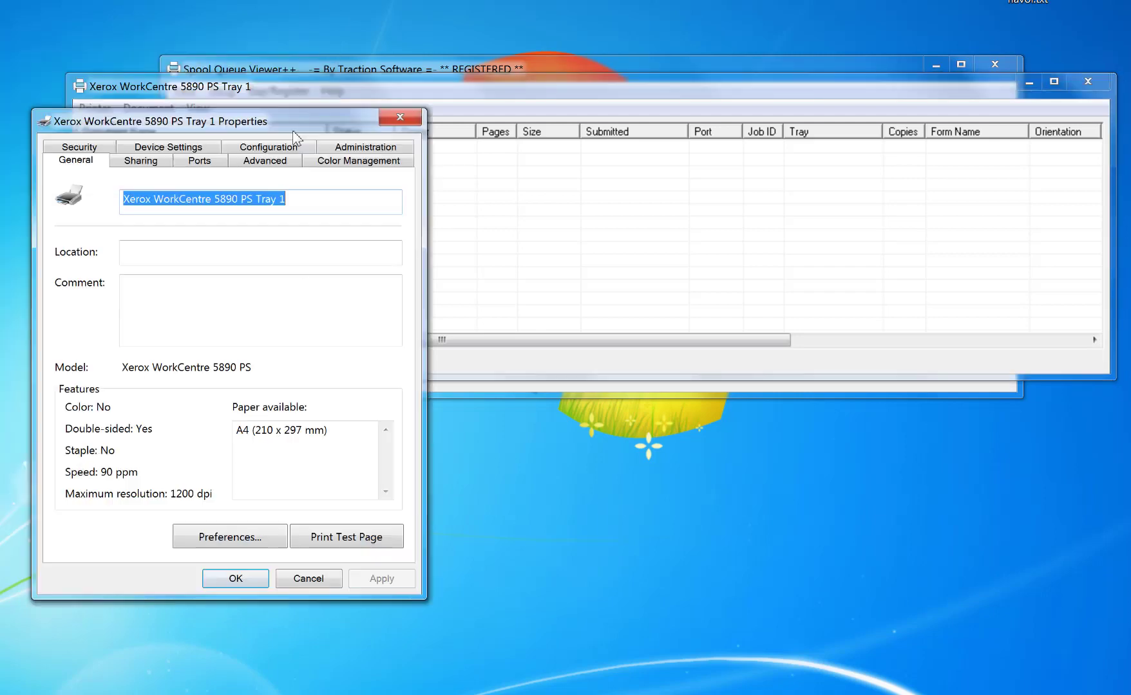
click(334, 154)
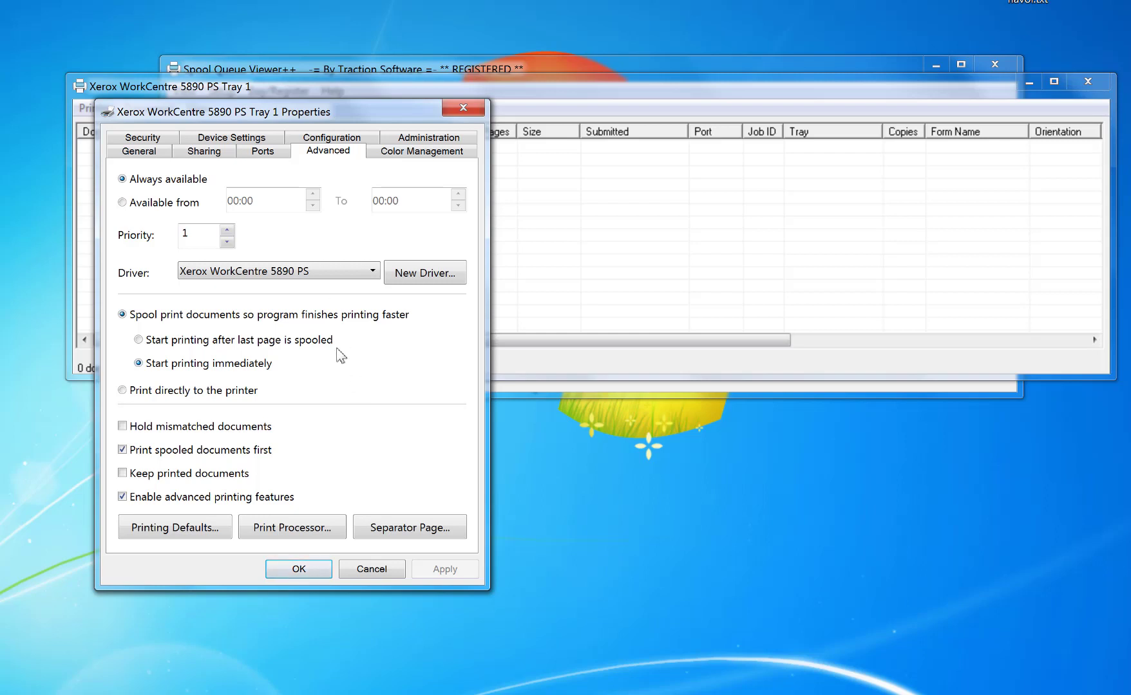
click(191, 529)
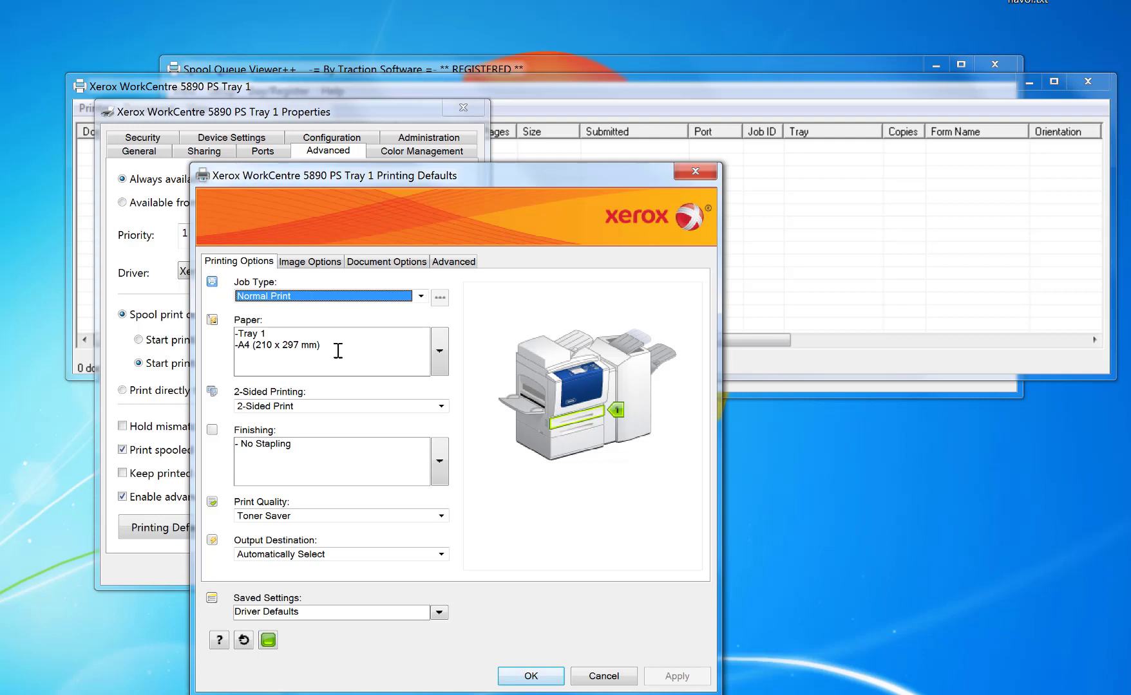
click(612, 683)
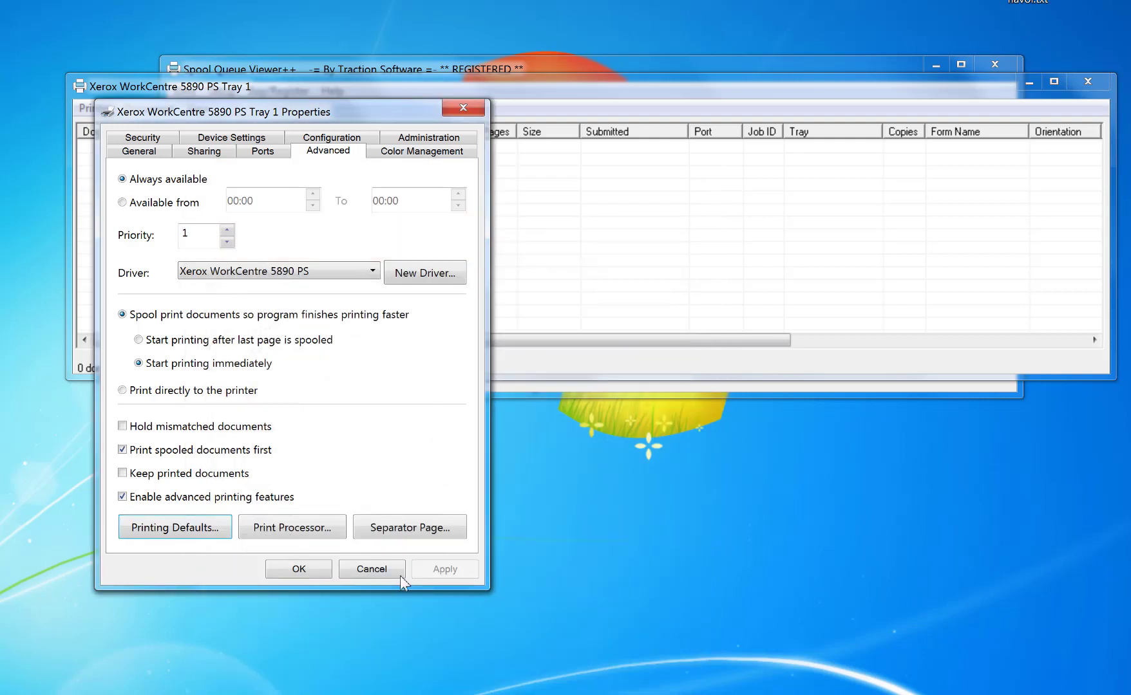
click(390, 558)
click(1087, 81)
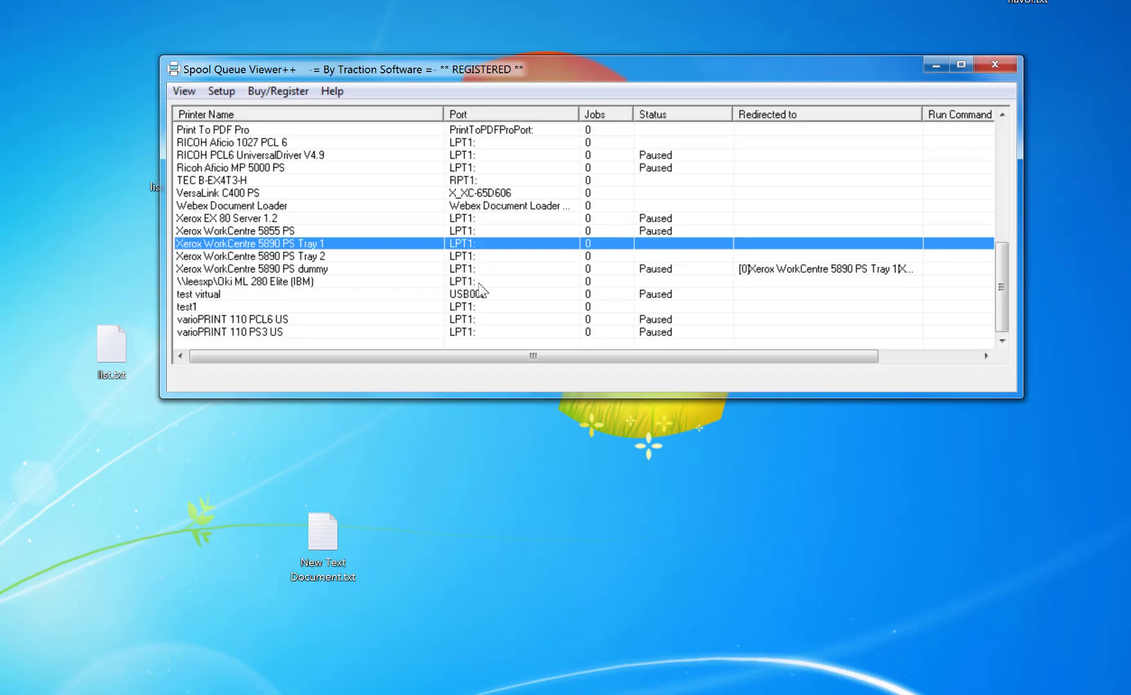
double_click(473, 256)
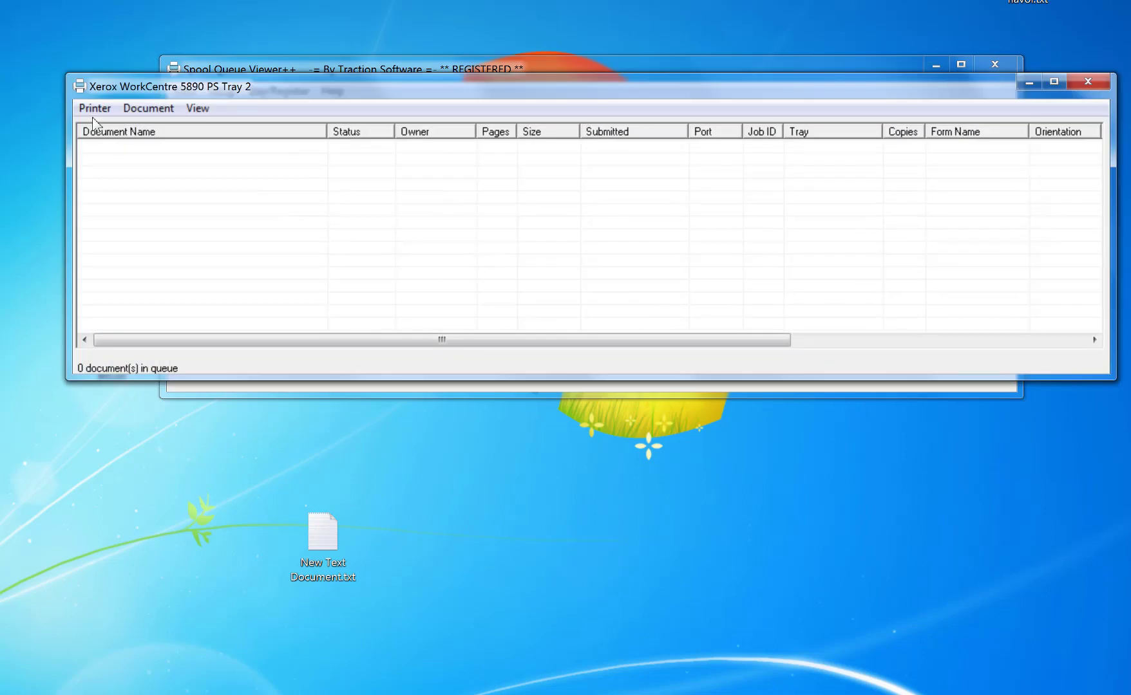
click(95, 108)
click(145, 318)
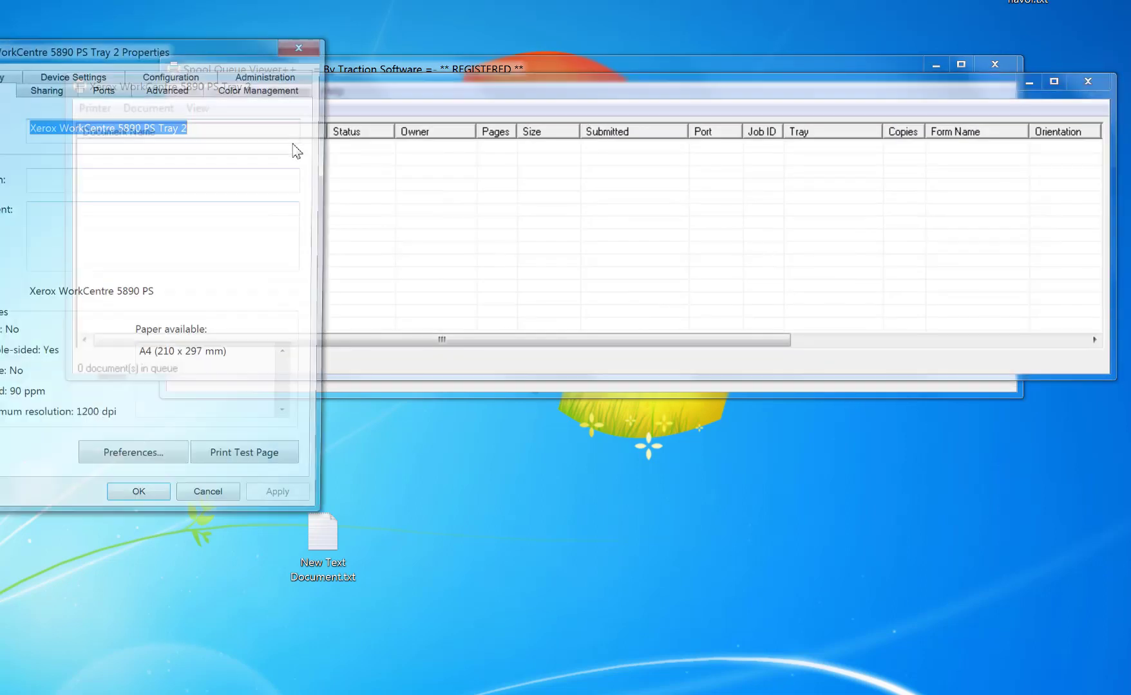
drag(153, 46, 267, 72)
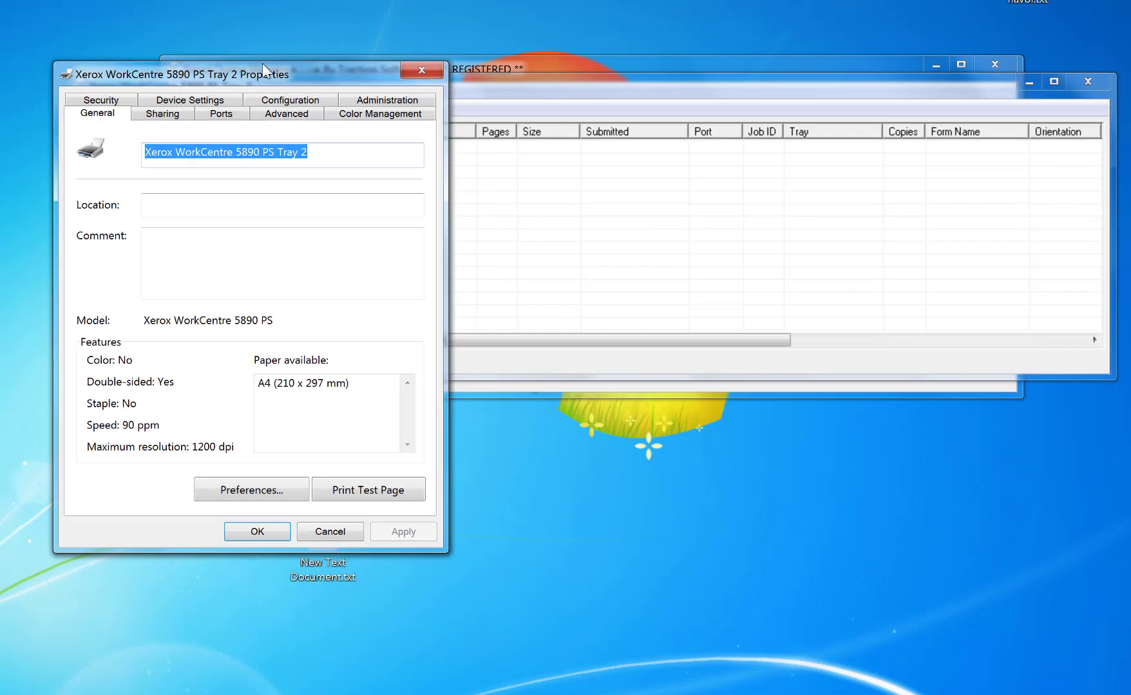
click(290, 116)
click(133, 497)
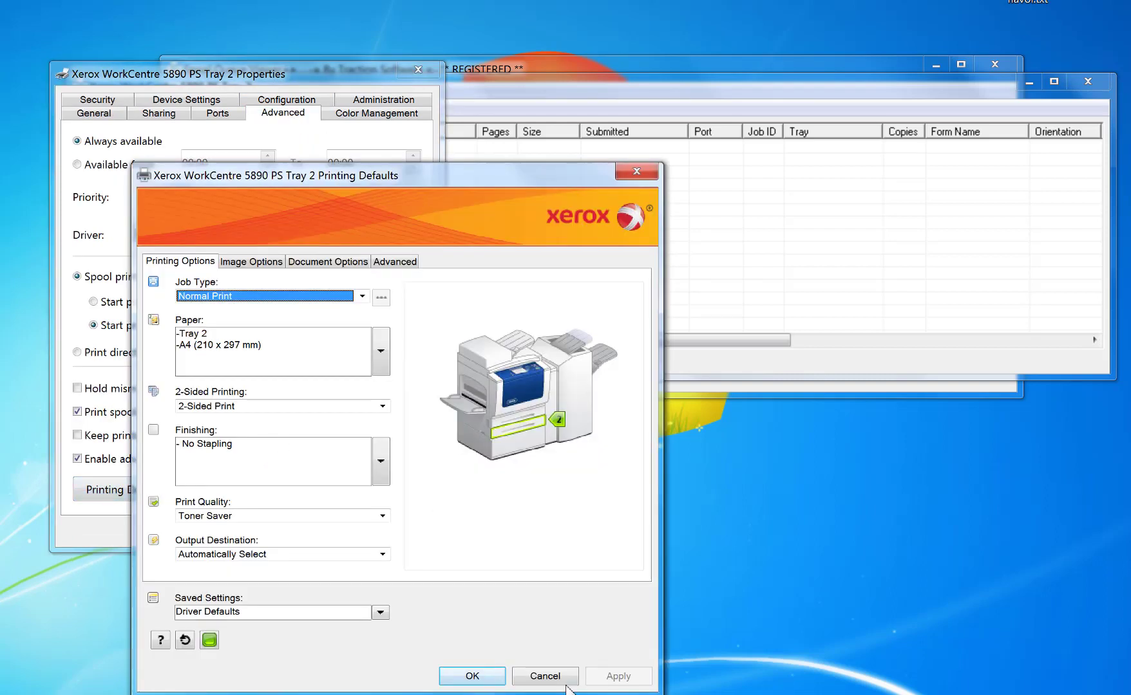
click(566, 681)
key(Escape)
click(1088, 81)
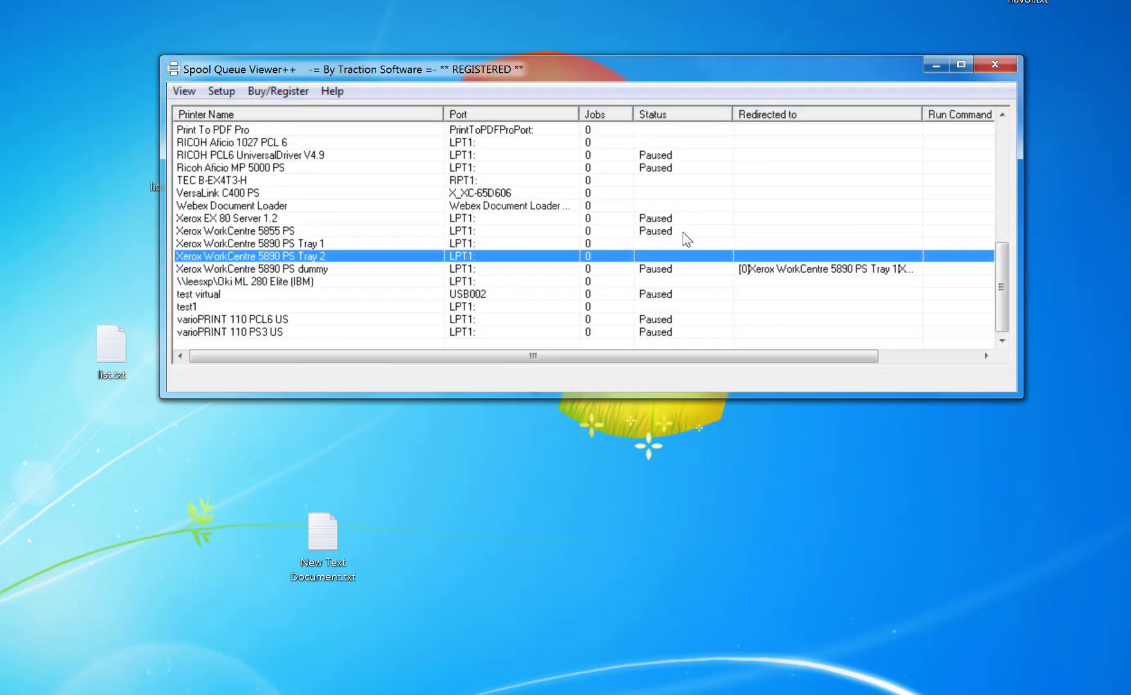
double_click(311, 269)
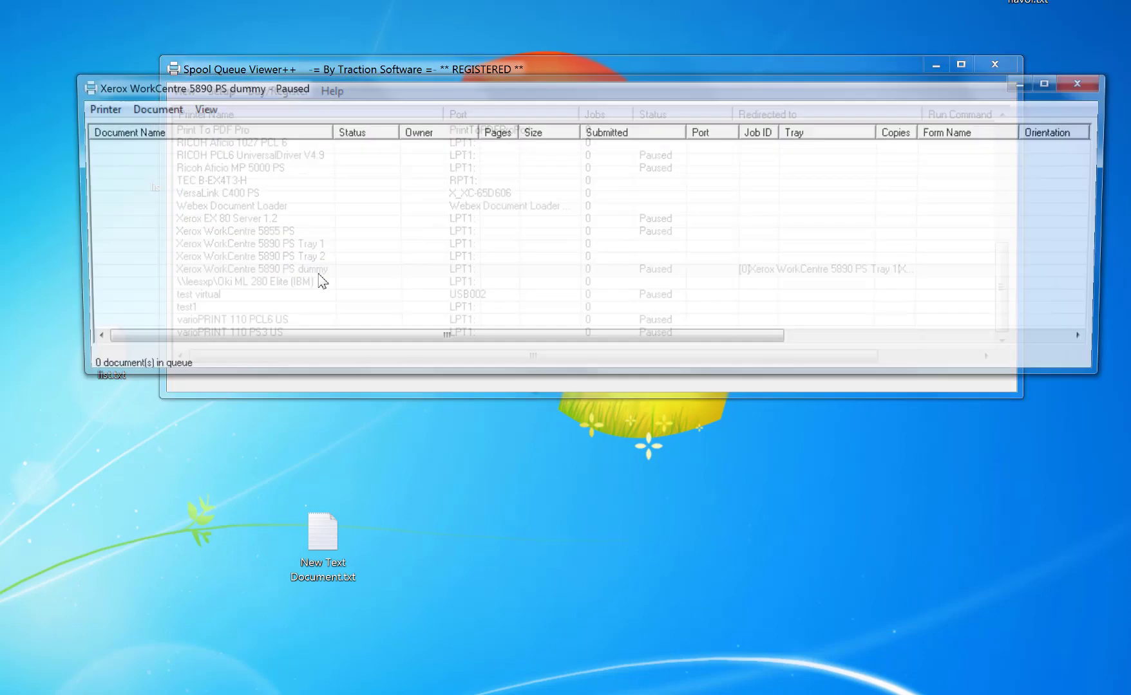
drag(335, 101, 333, 313)
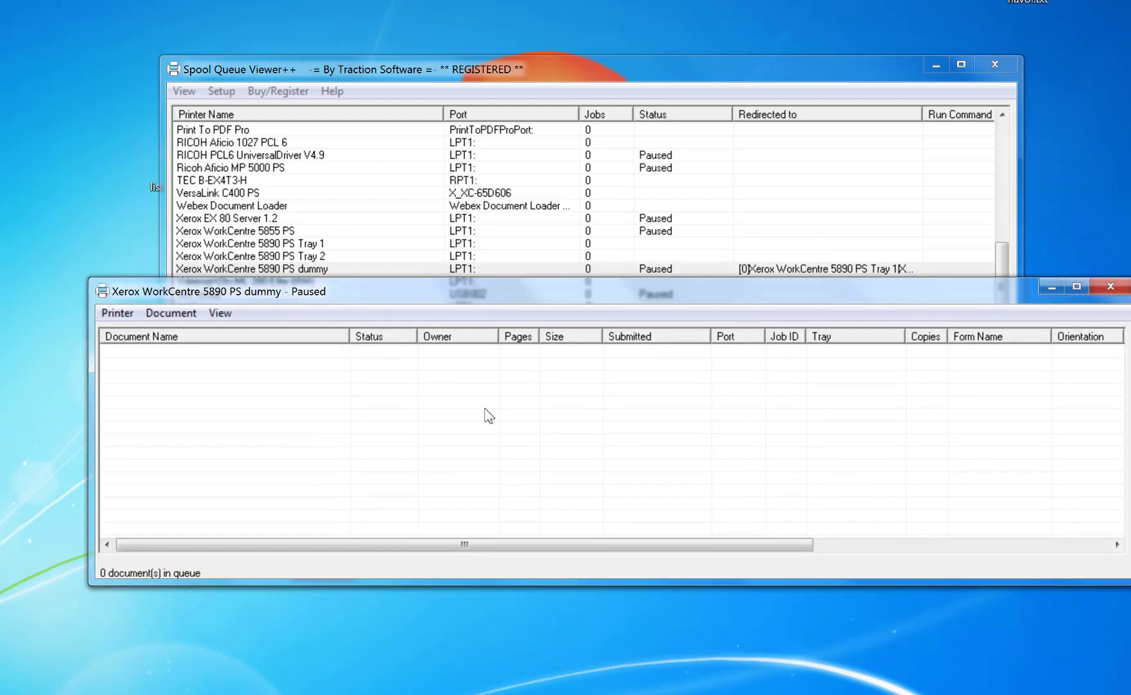
drag(342, 293, 367, 162)
drag(349, 508, 442, 244)
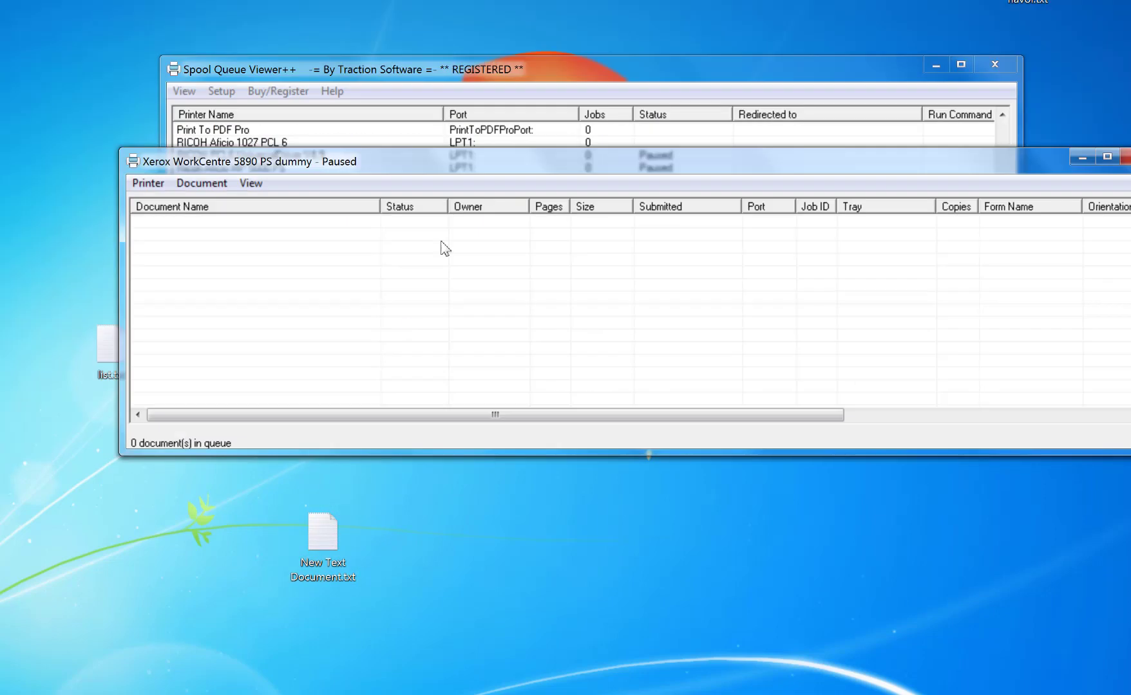
drag(501, 172, 444, 370)
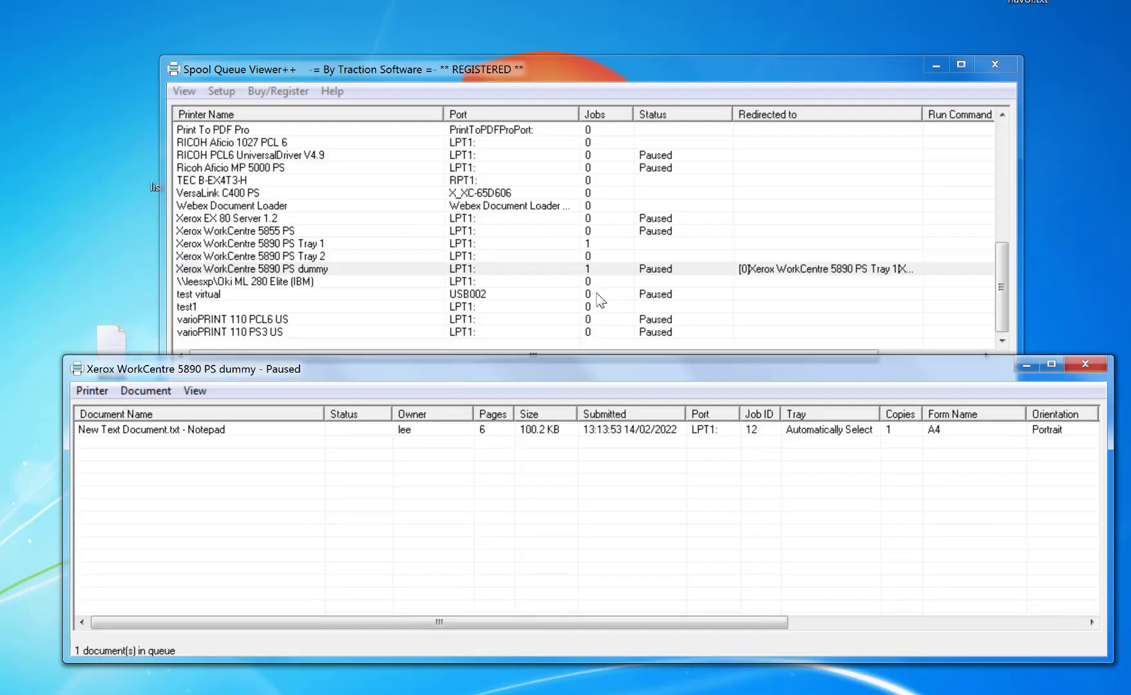
click(588, 247)
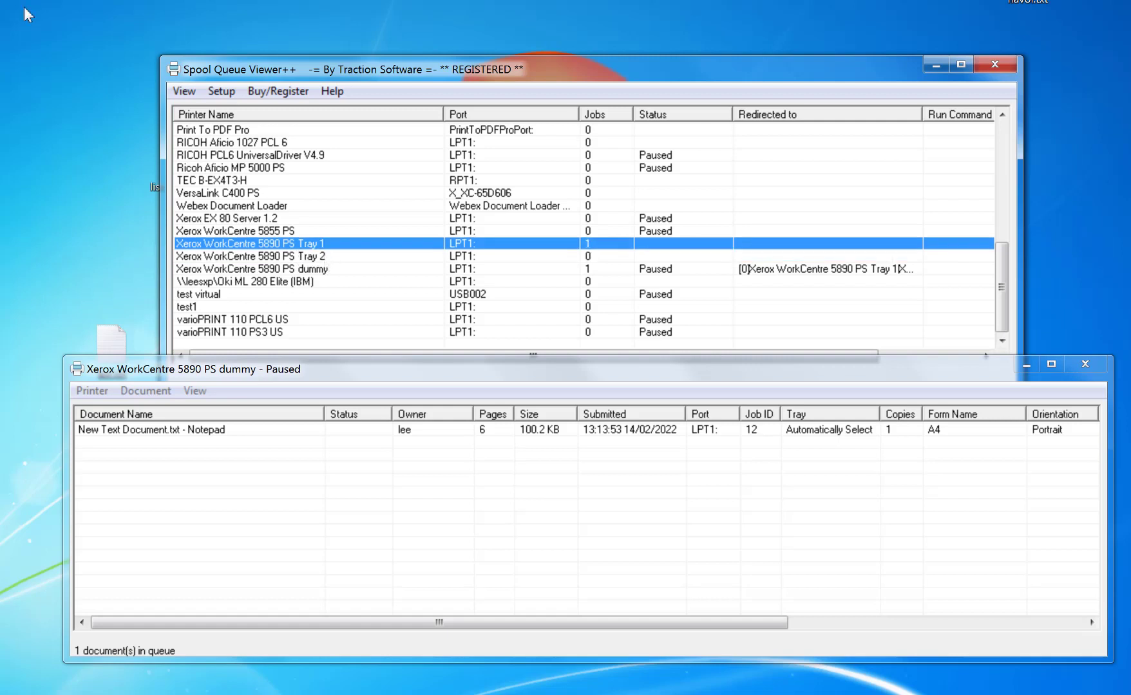
click(222, 91)
click(255, 111)
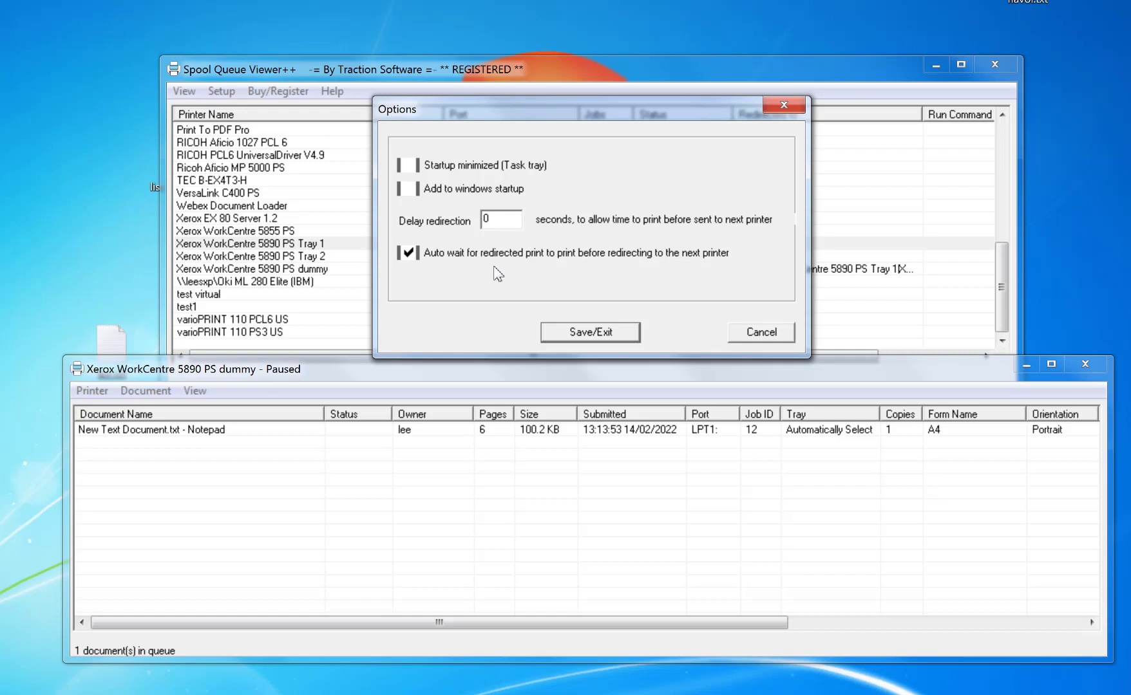
click(766, 336)
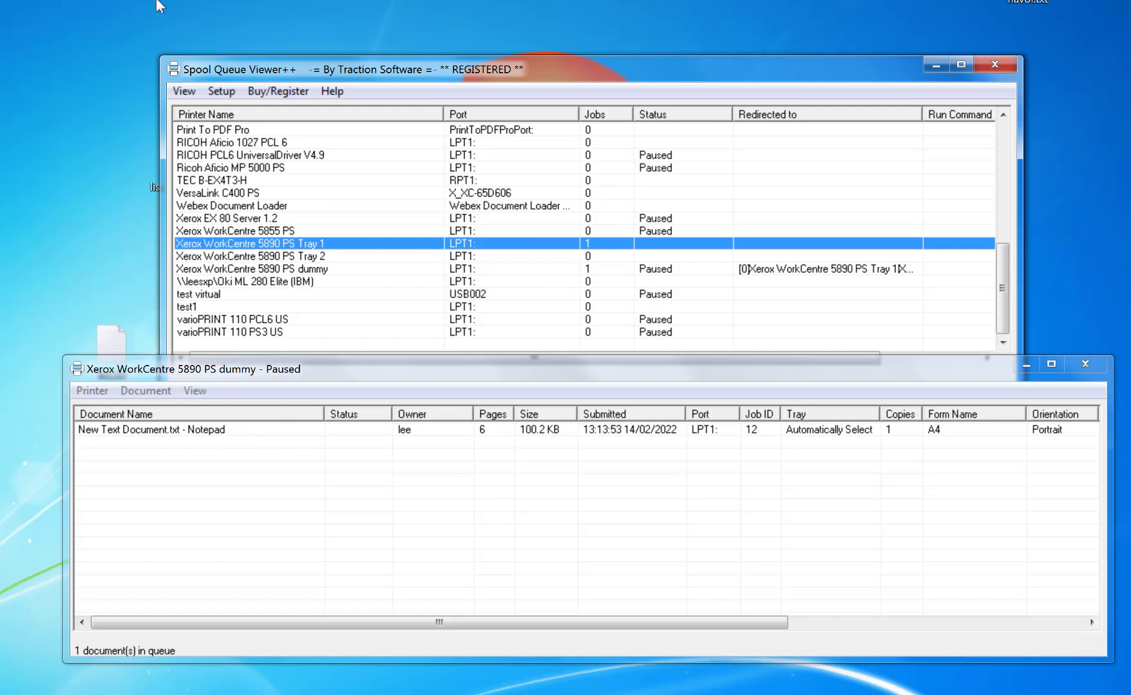
- Open the Tray 1 printer's queue and cancel its Error Printing job
double_click(623, 244)
drag(387, 96, 487, 354)
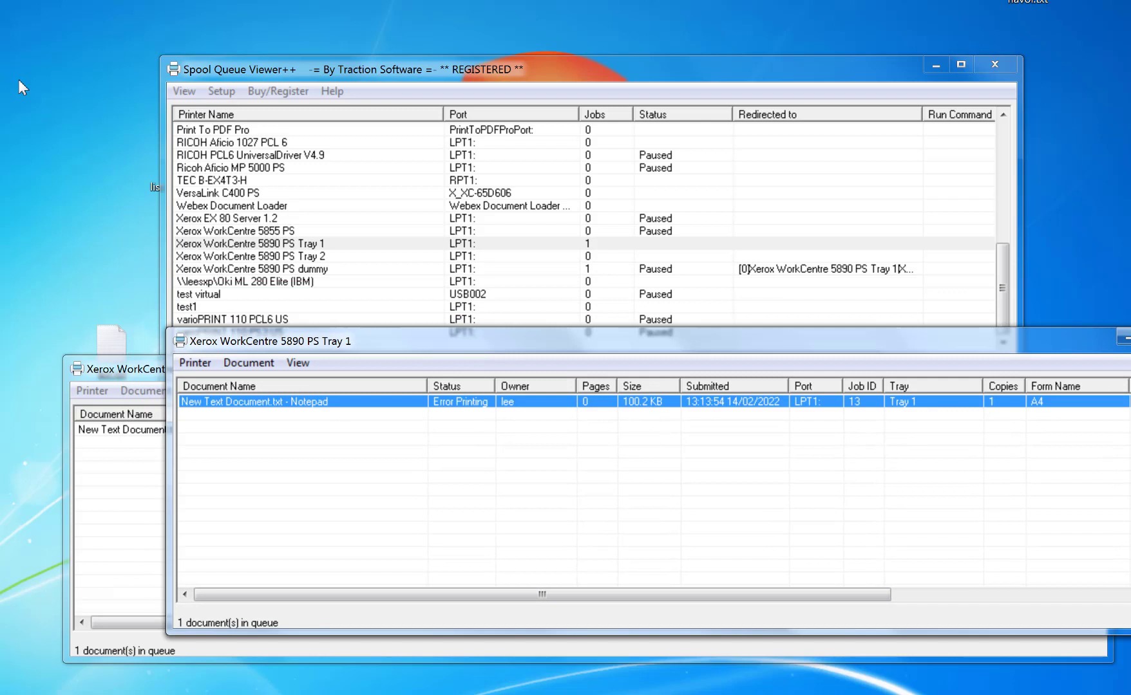
drag(888, 595, 1130, 593)
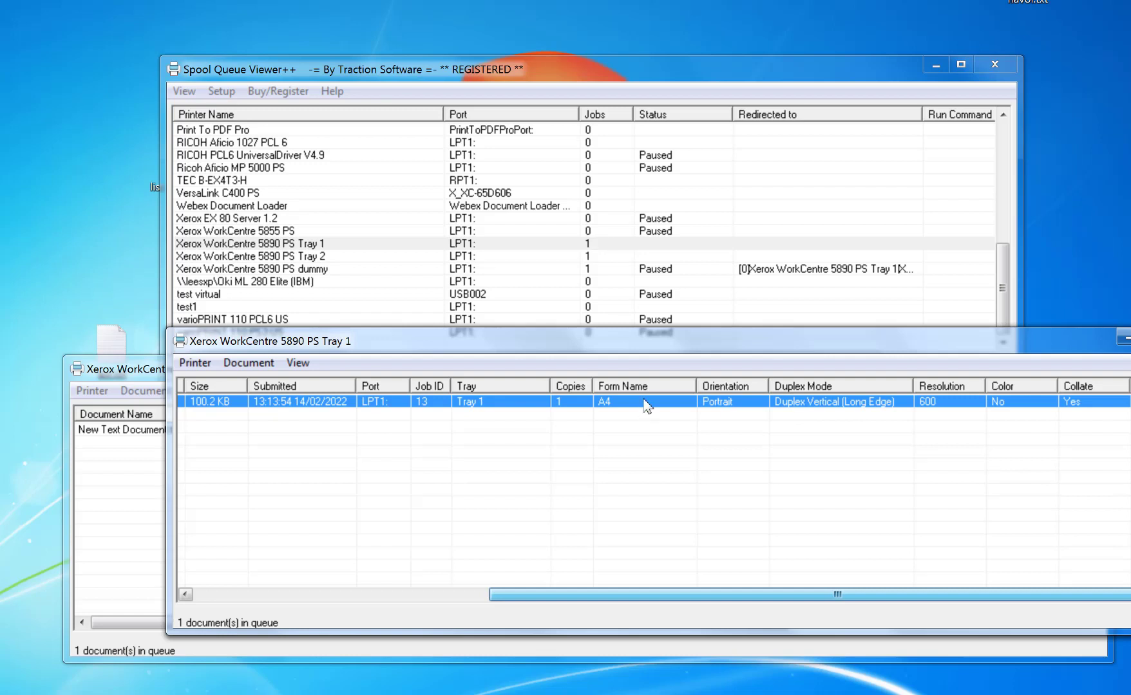
drag(631, 596, 355, 596)
right_click(358, 403)
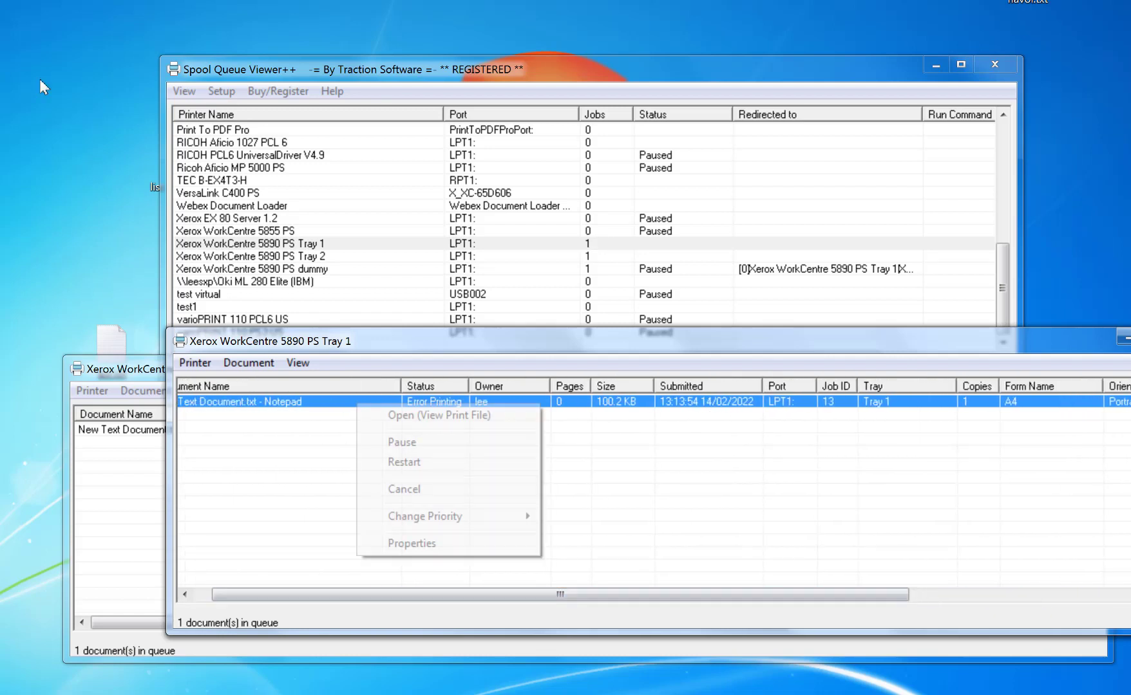
click(444, 489)
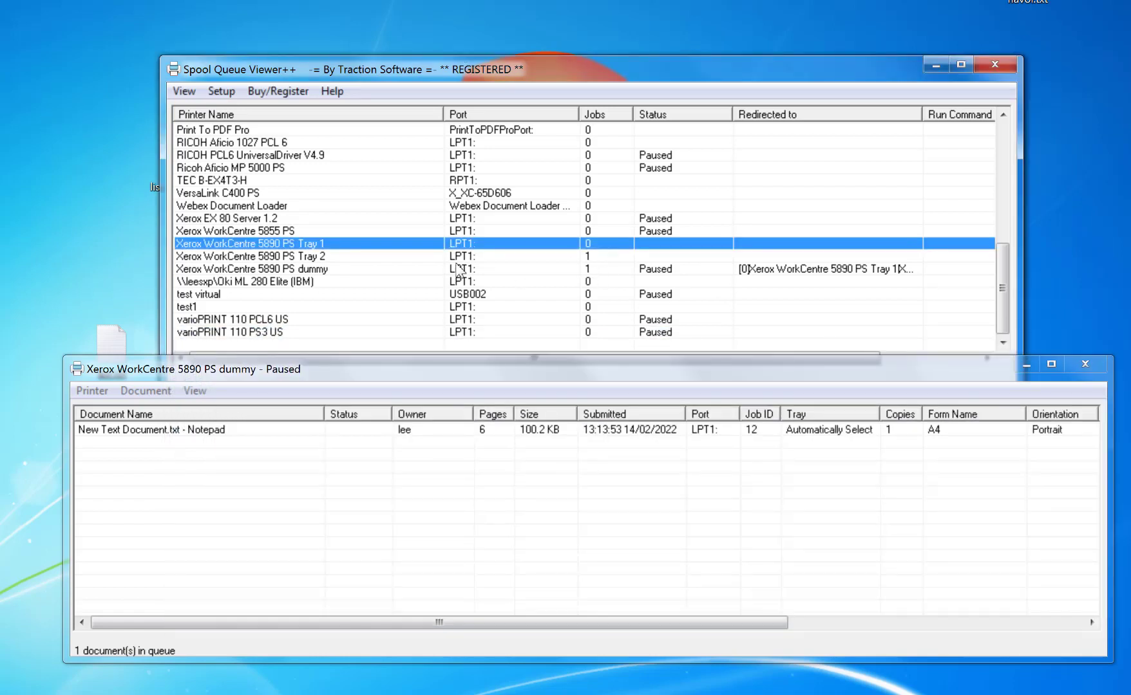
- Open the Tray 2 queue, cancel its Error Printing job, and close the queue window
click(355, 256)
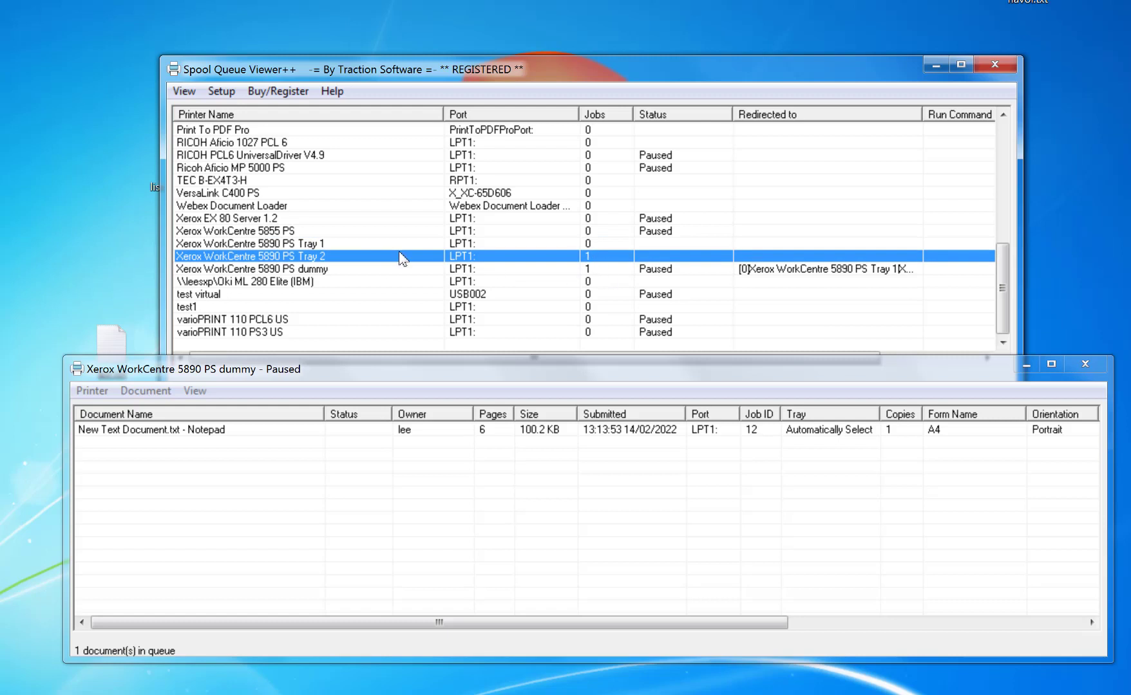
double_click(440, 257)
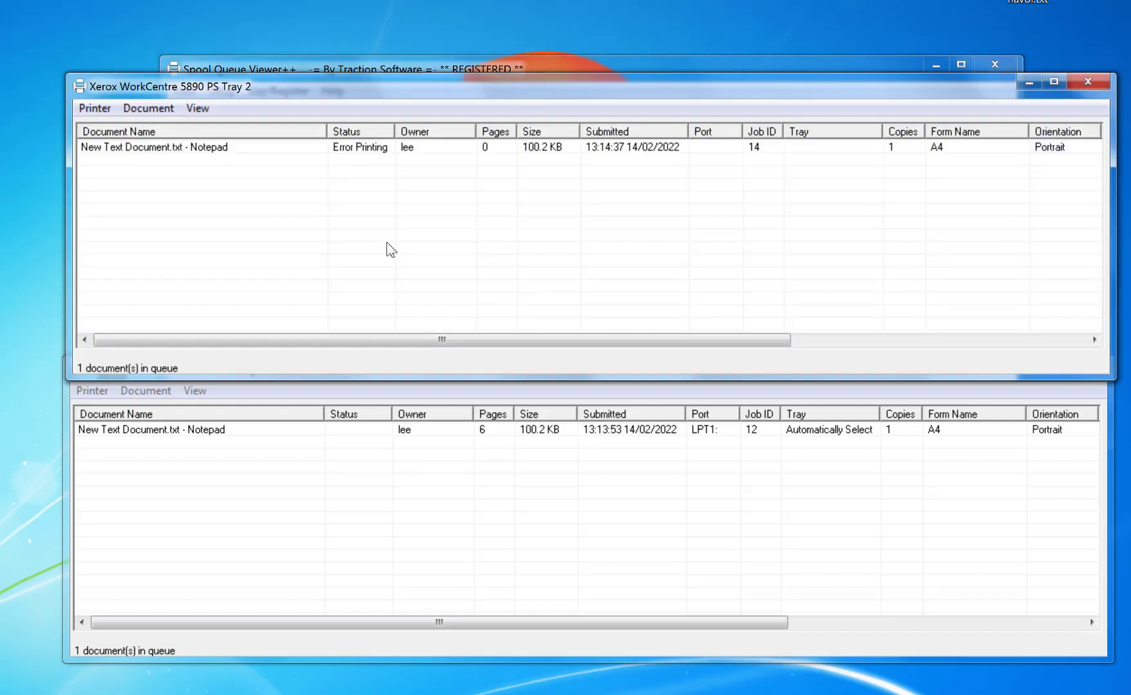
drag(648, 408, 422, 404)
right_click(311, 221)
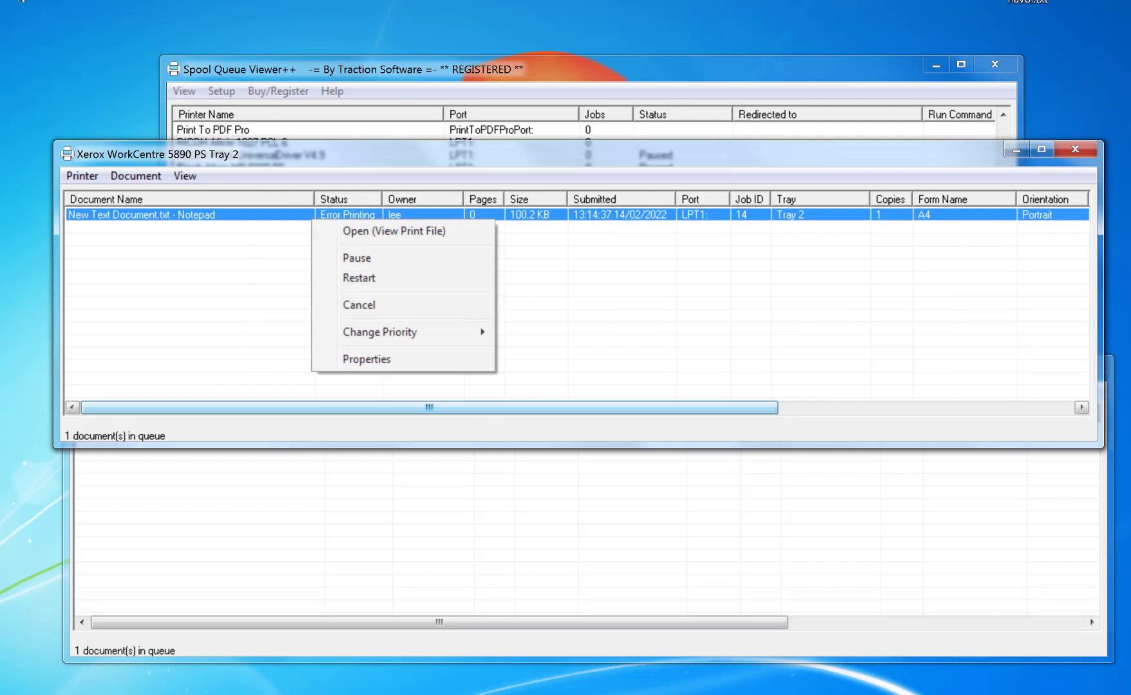
click(375, 307)
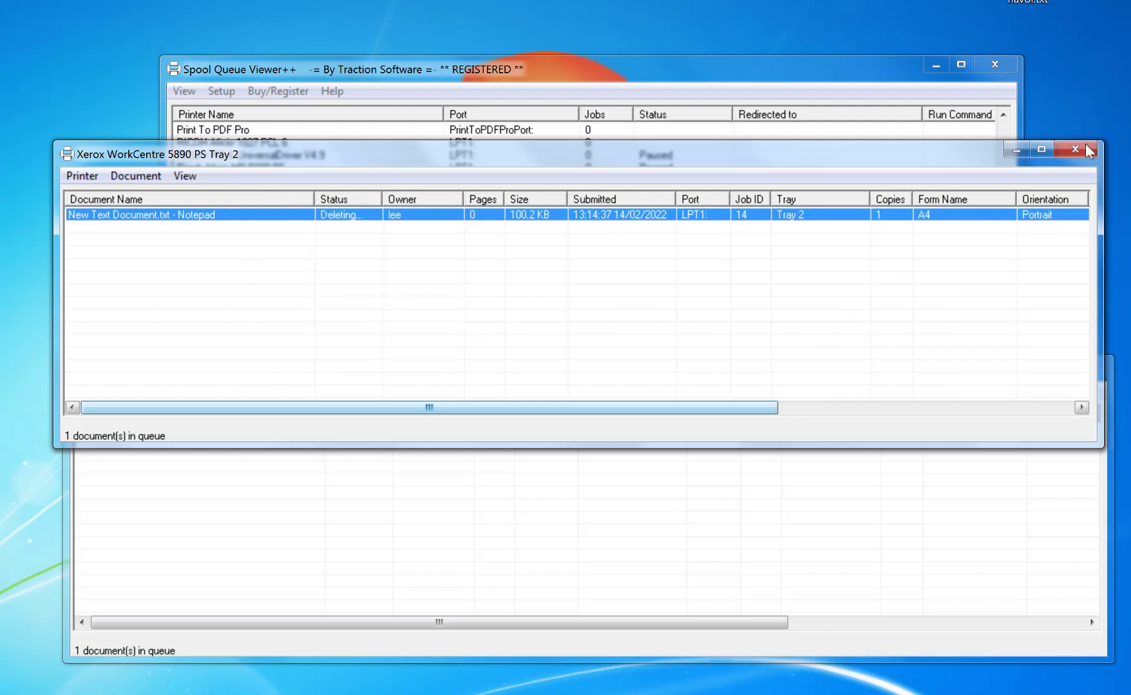
click(1080, 148)
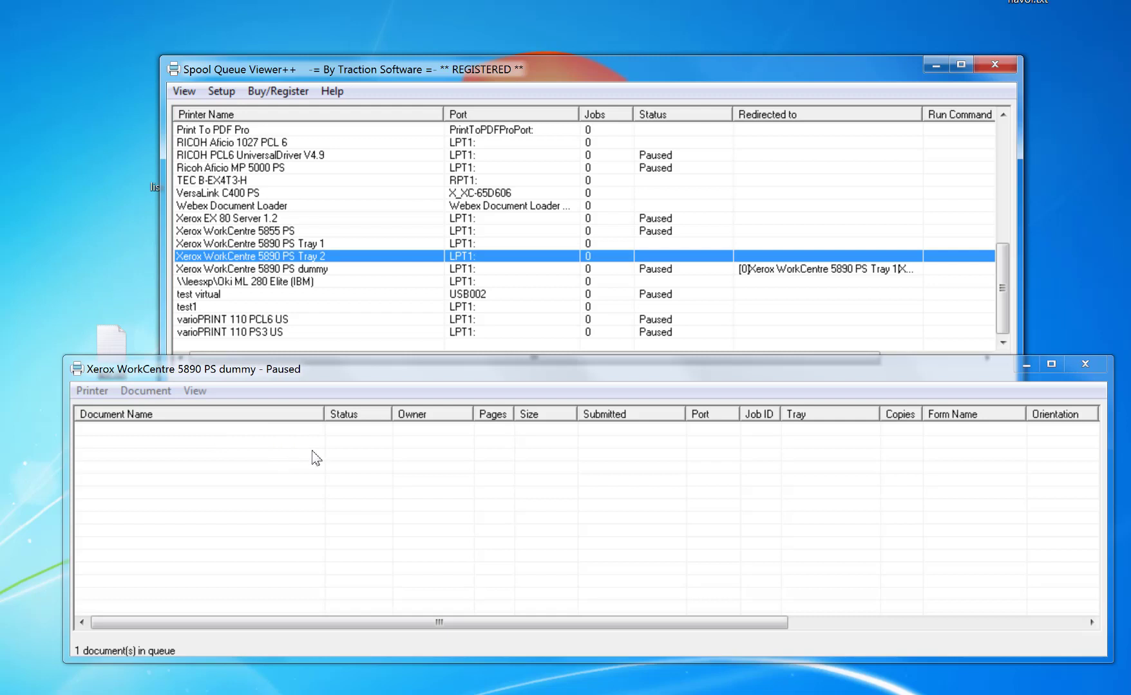
- Save Setup > Options with Auto wait unchecked and Delay redirection left at 0
click(236, 88)
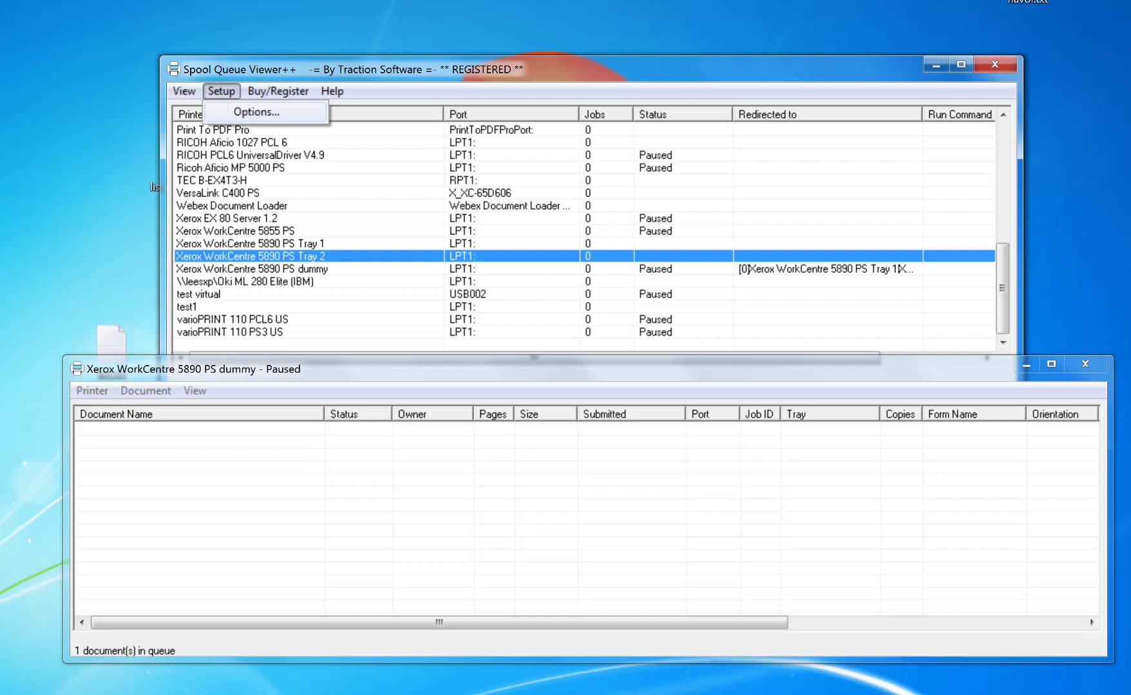
click(258, 112)
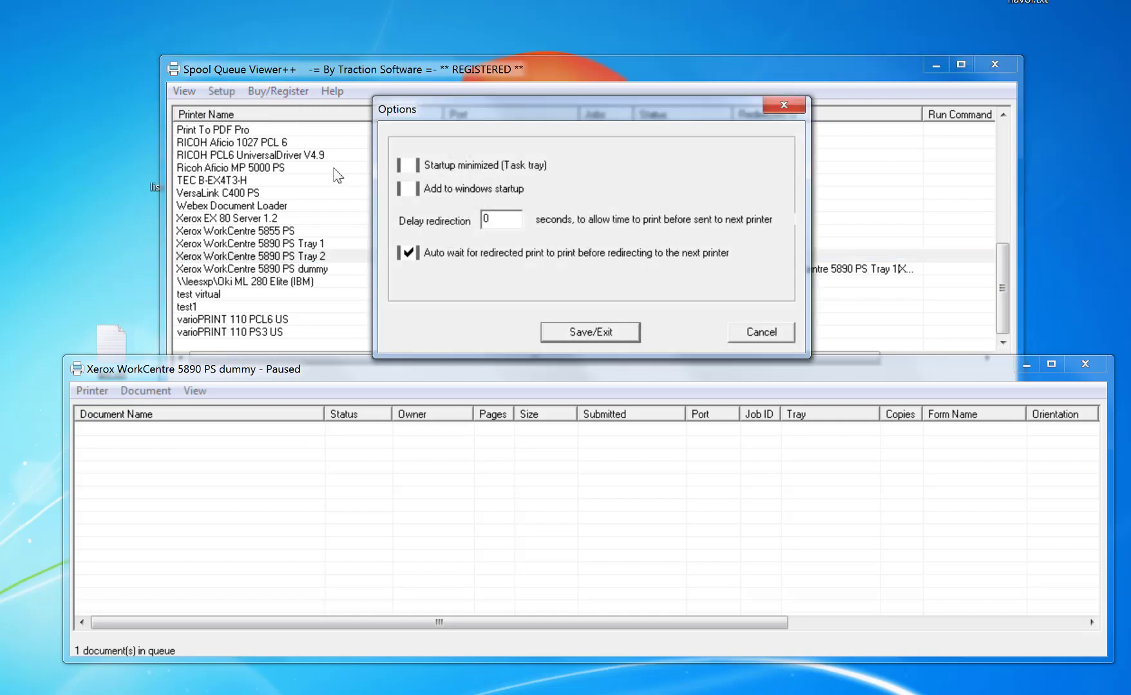
click(604, 339)
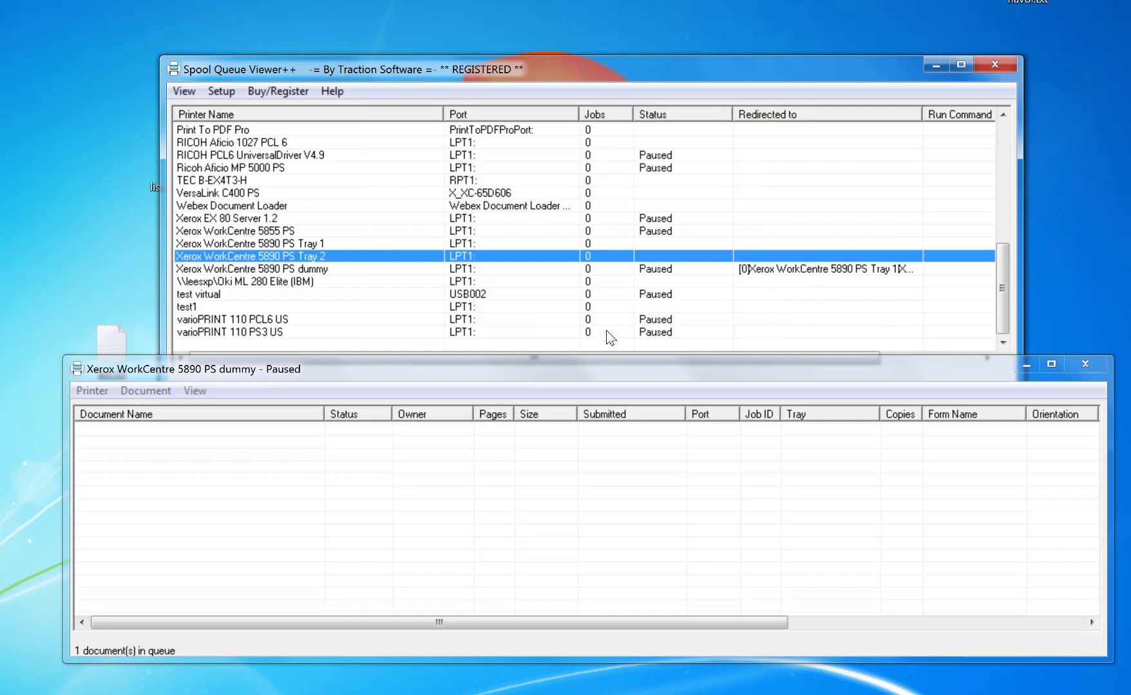
- Print New Text Document.txt by dropping it on the dummy printer, then enlarge the printer list
drag(978, 380, 996, 220)
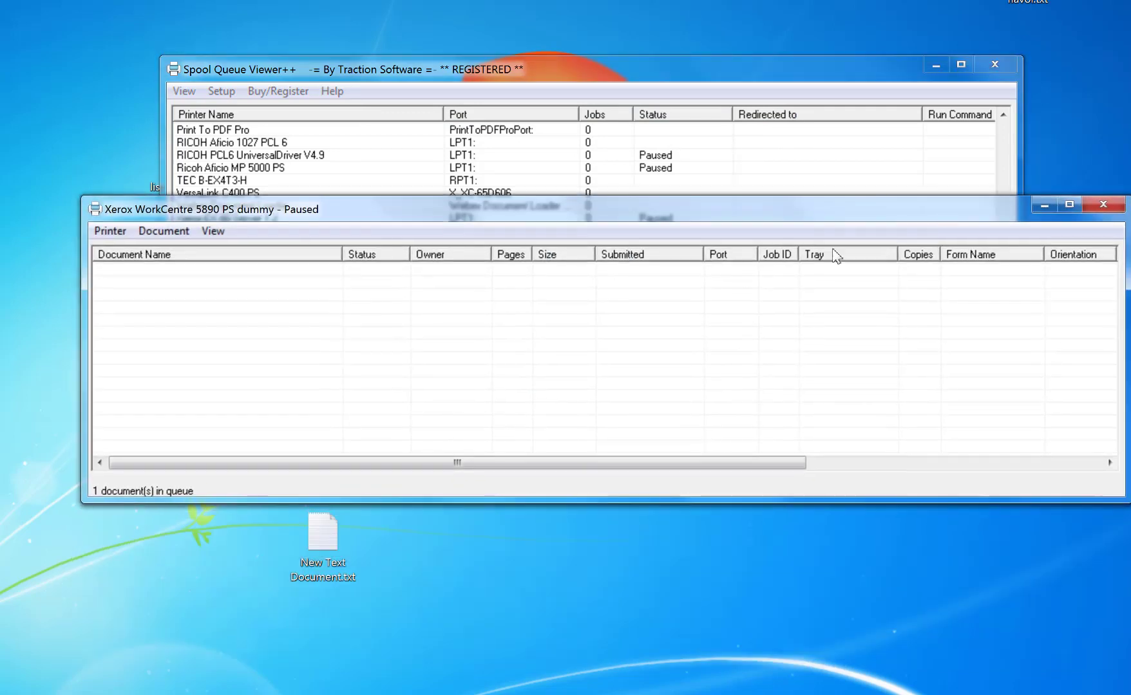
drag(339, 530, 90, 66)
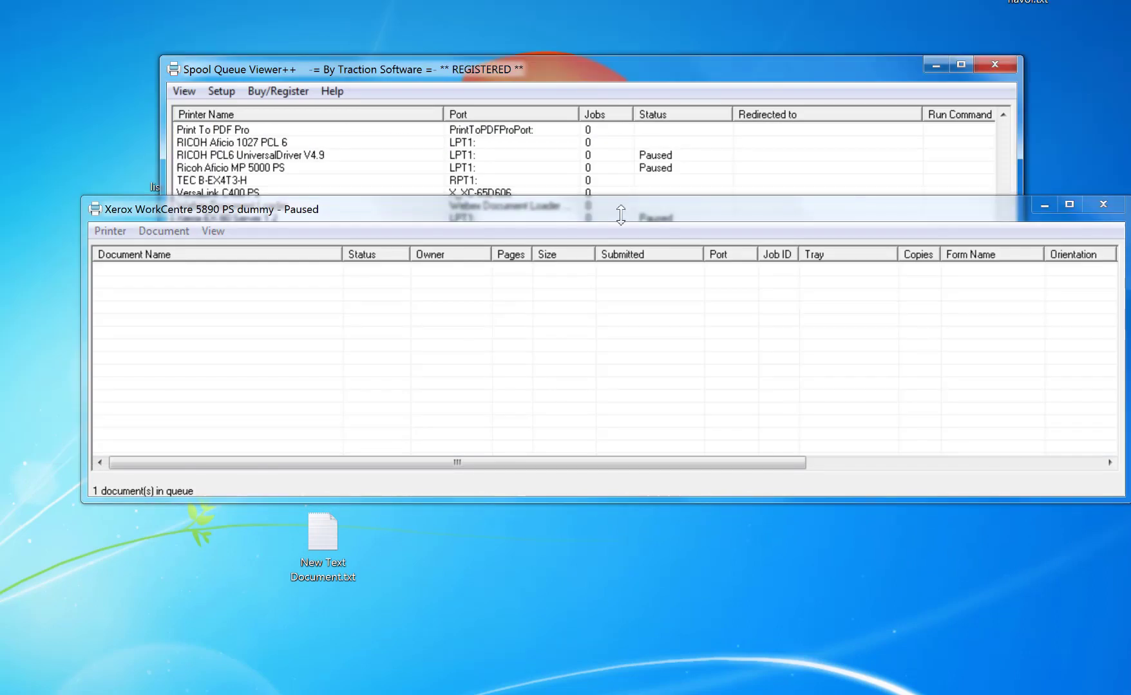
drag(620, 214, 606, 378)
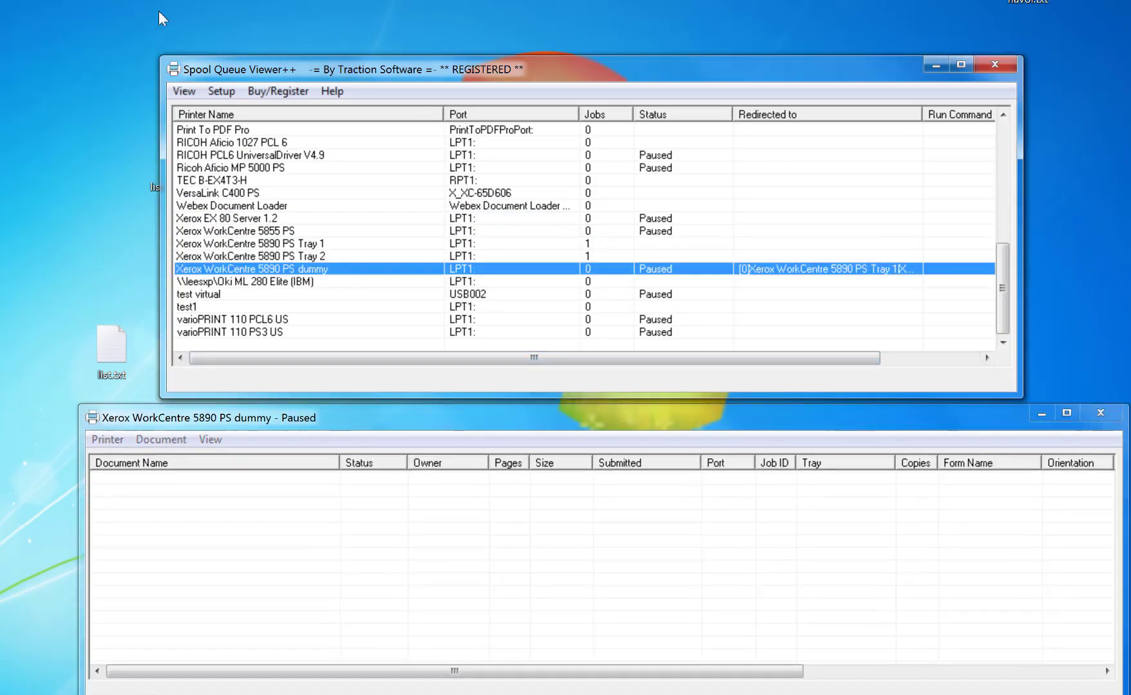
- Check the Tray 1 and Tray 2 queues, each holding one redirected job
key(Up)
key(Up)
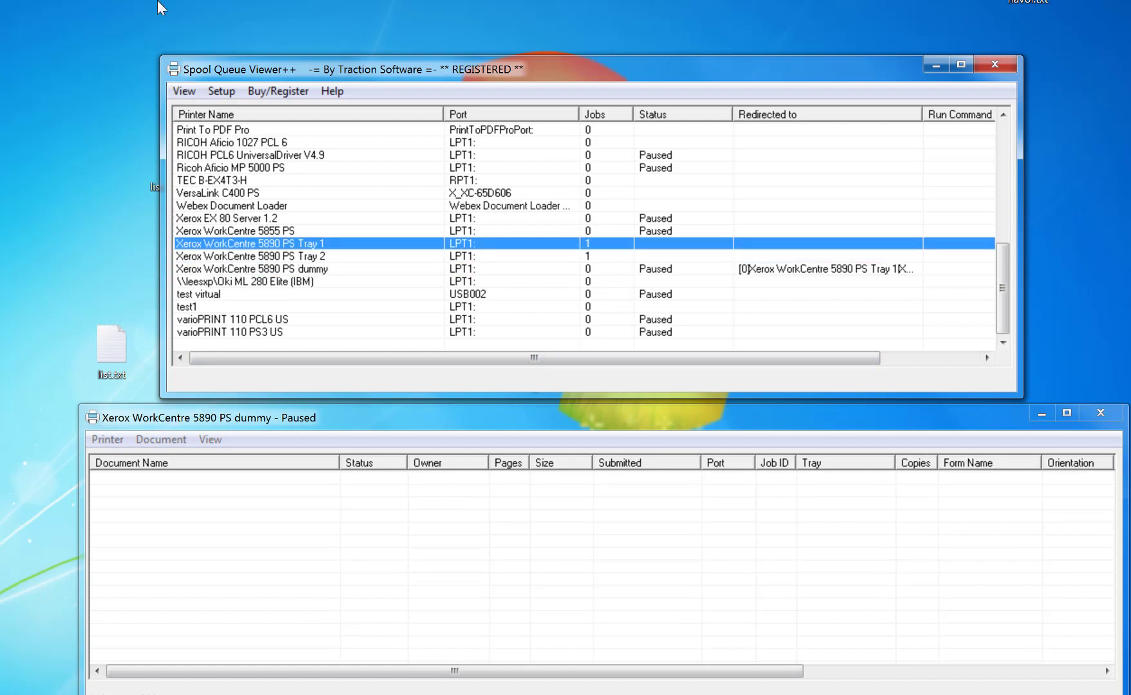
key(Return)
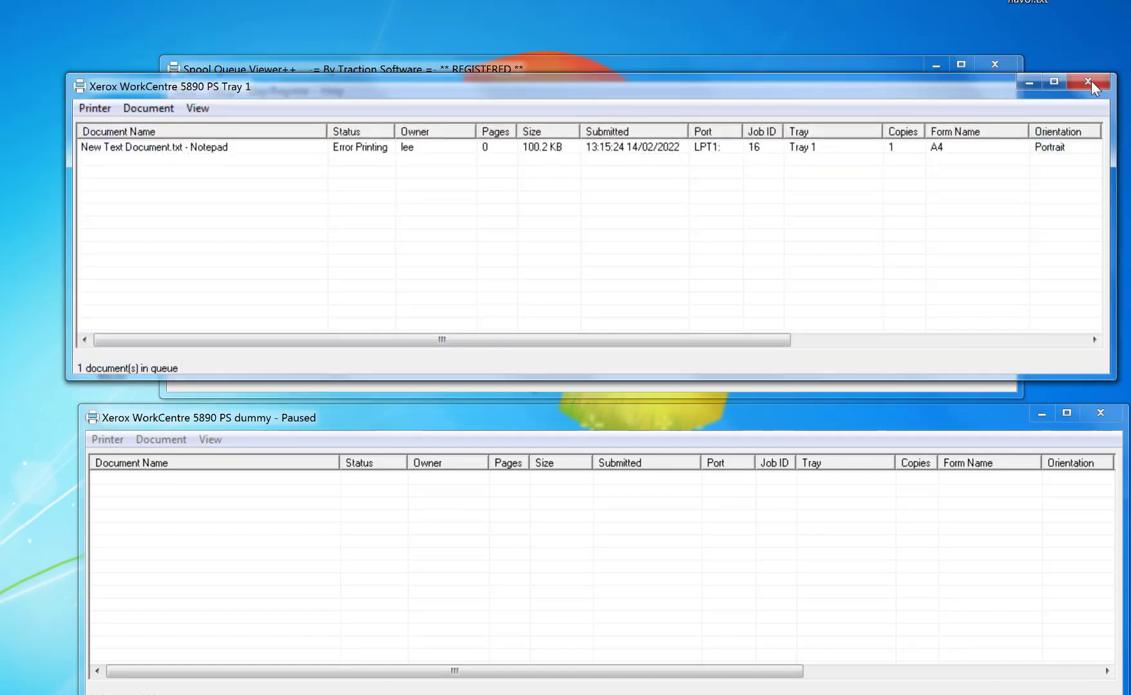
click(1091, 83)
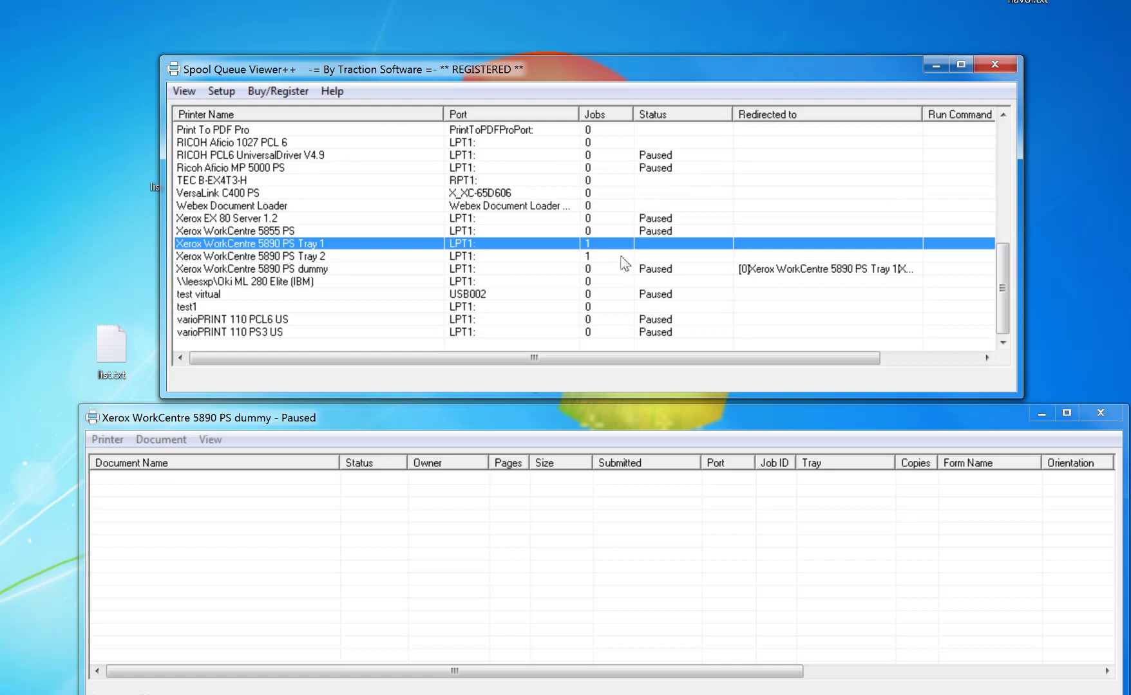
double_click(622, 257)
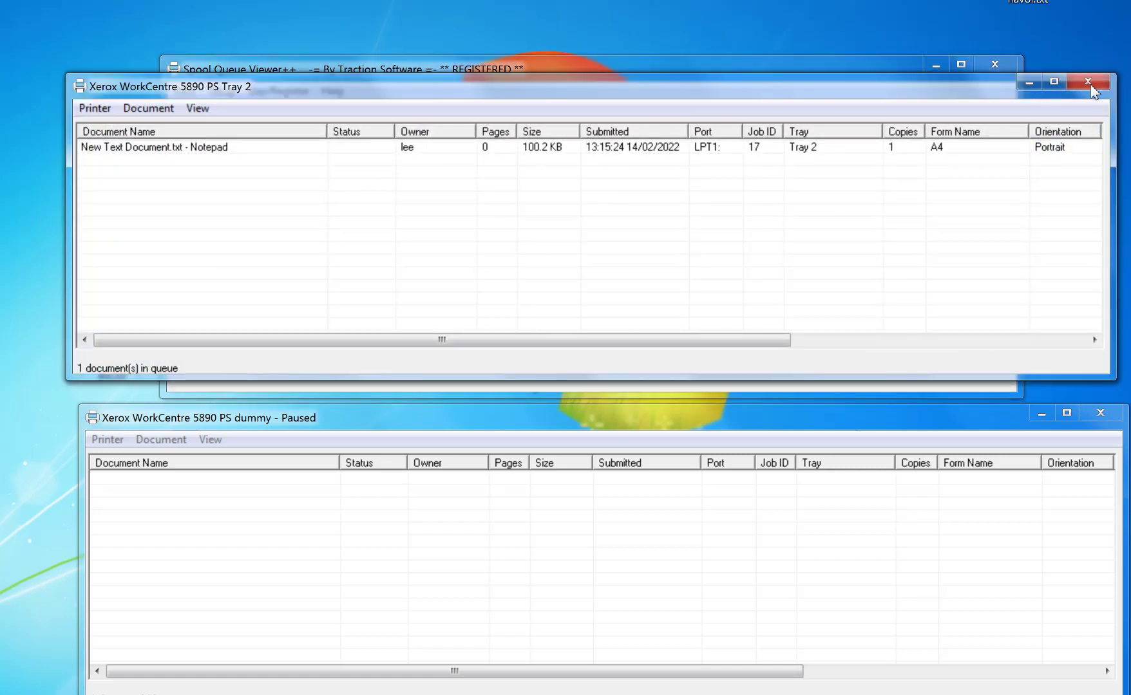
click(1090, 83)
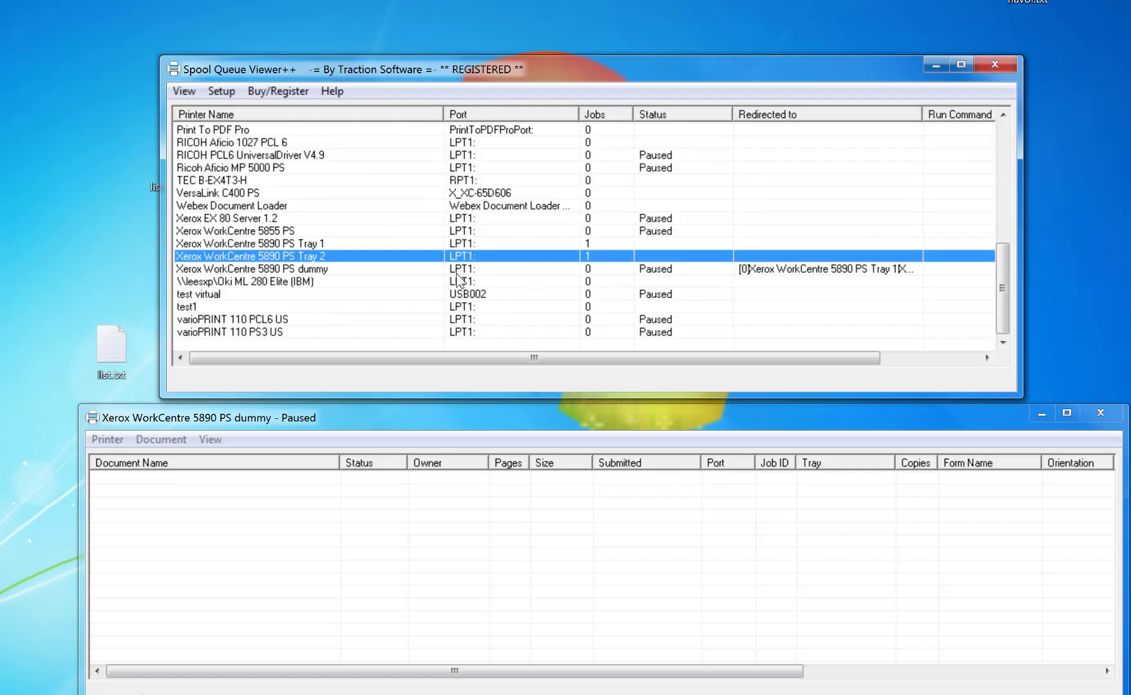